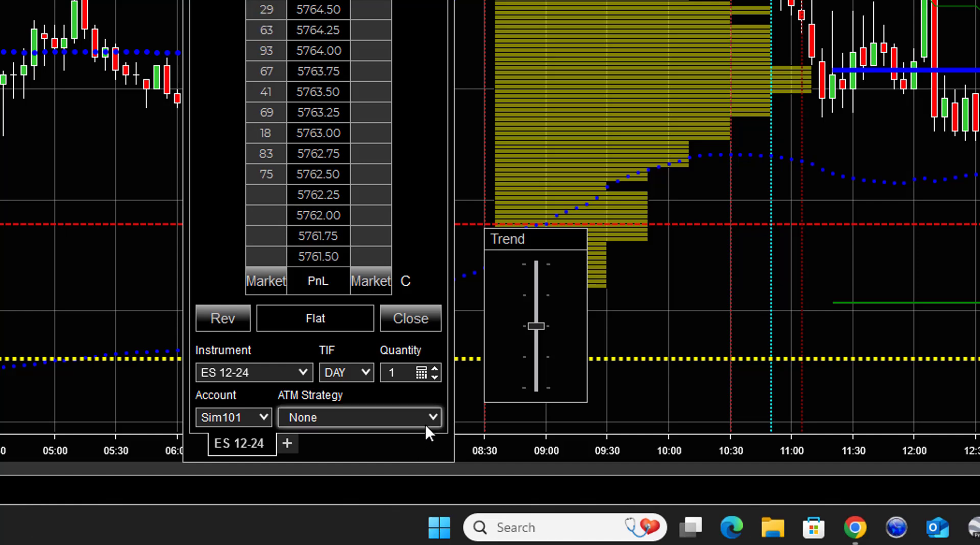
- Create a custom ATM strategy for Sim101 with a stop loss of 40 ticks and a profit target of 80 ticks
left_click(433, 417)
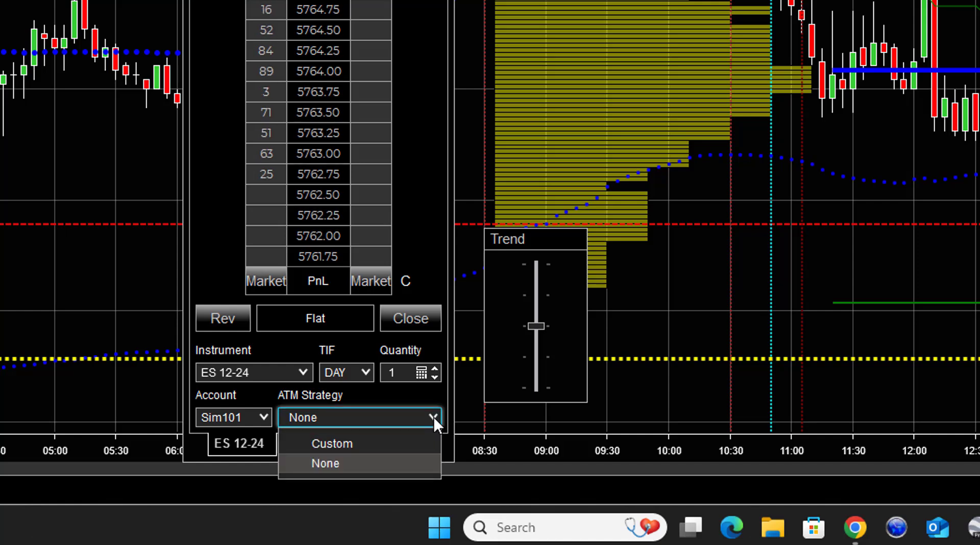
left_click(433, 416)
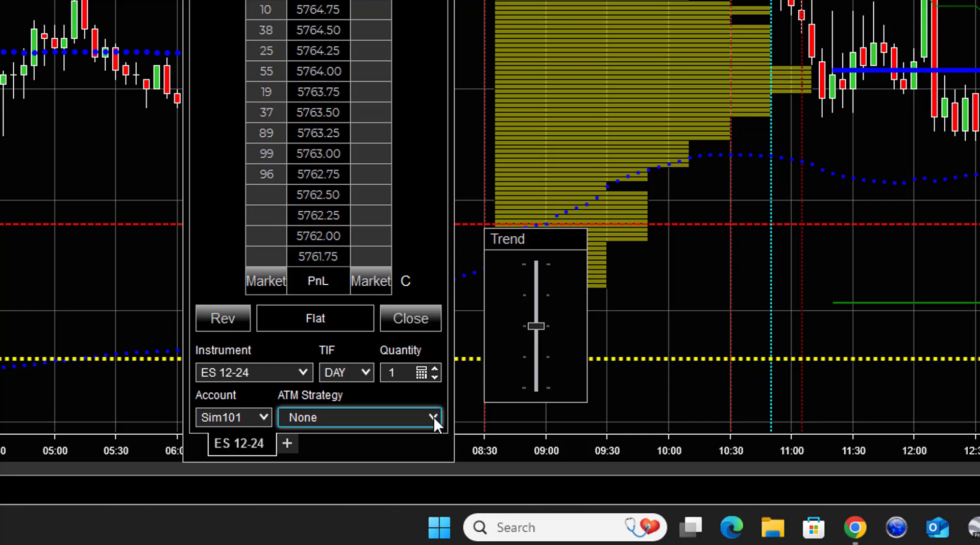
left_click(433, 417)
left_click(337, 442)
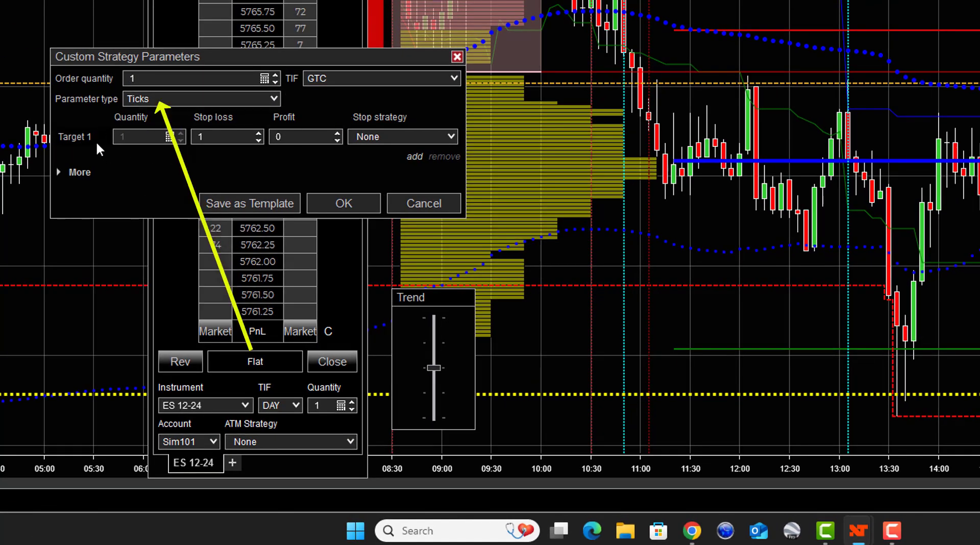
left_click(257, 133)
type("13")
left_click_drag(257, 133, 258, 136)
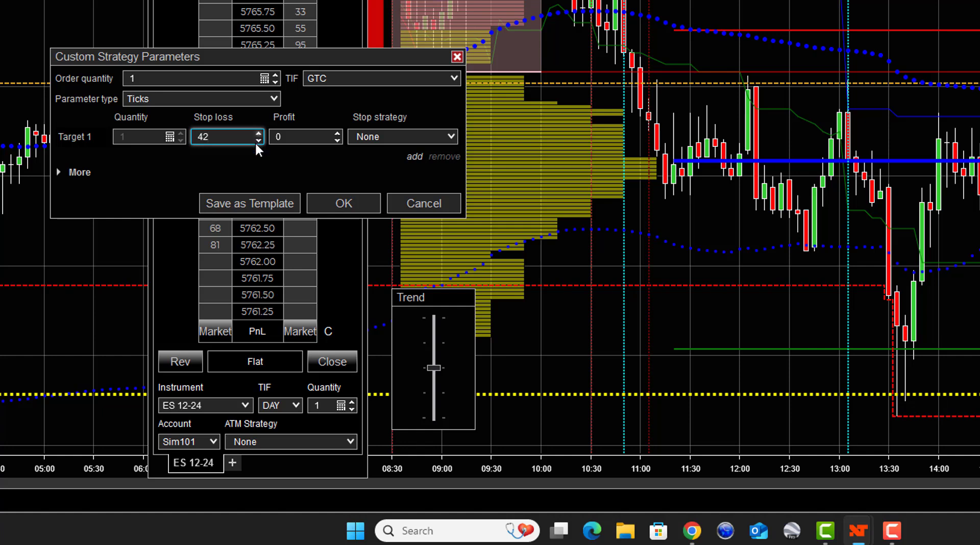
left_click(258, 141)
left_click(258, 141)
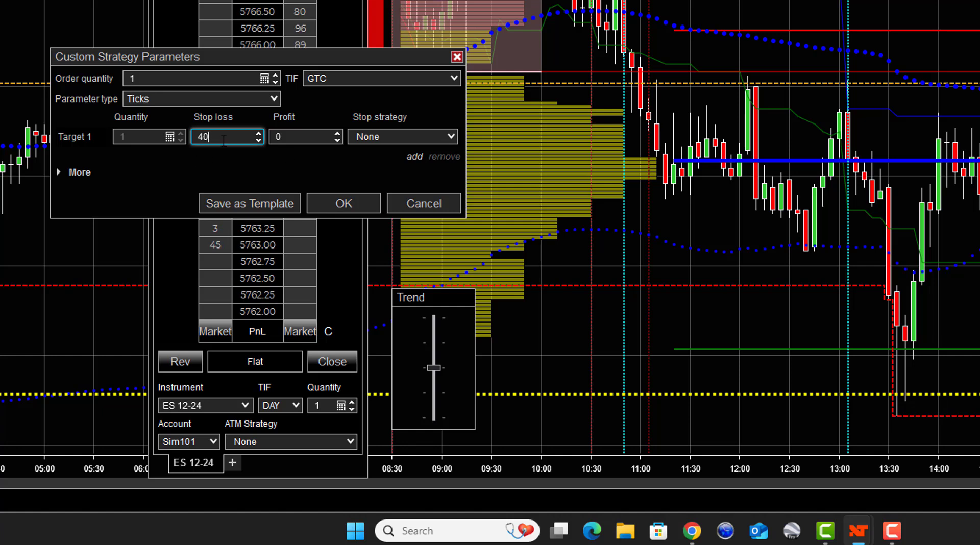
left_click(339, 134)
type("80")
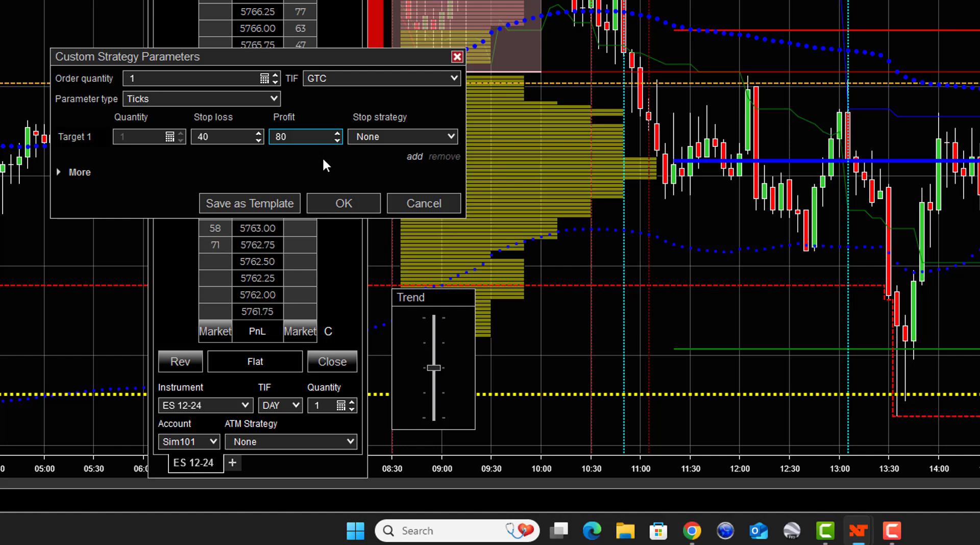
- Save the custom strategy parameters as an ATM template named "Basic 80-40"
left_click(263, 205)
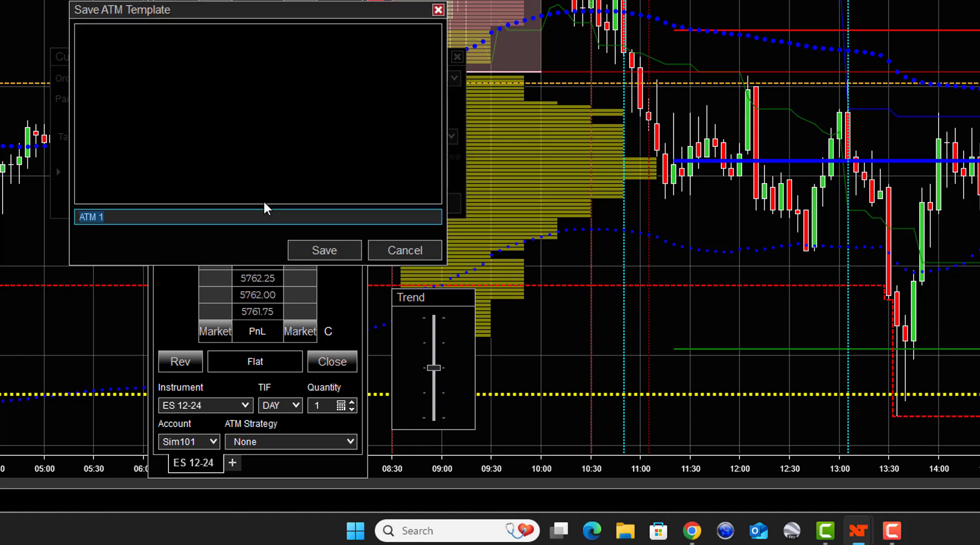
type("Basic 80-40")
key("Return")
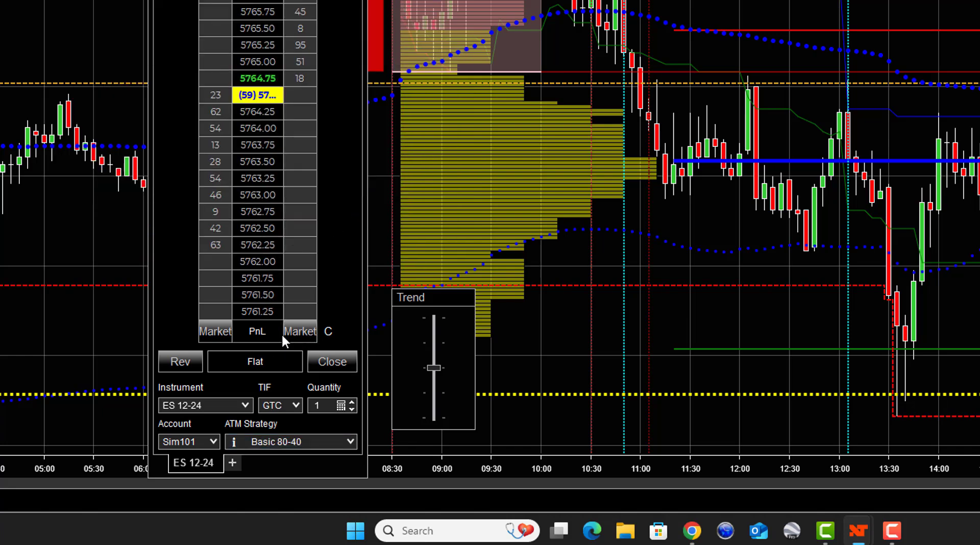
- Buy one ES 12-24 contract at market with the Basic 80-40 strategy and check its target and stop orders in the price ladder
left_click(207, 331)
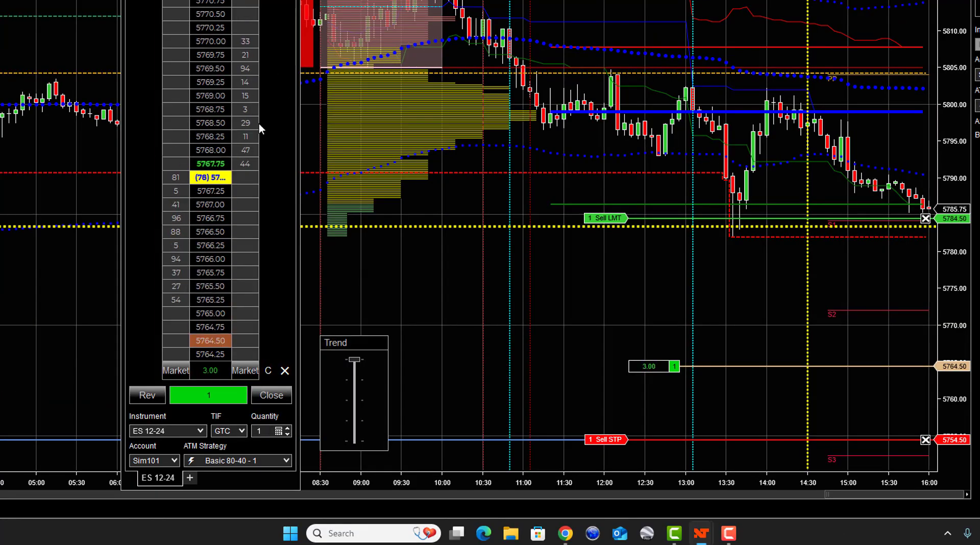
scroll(212, 132, "up", 10)
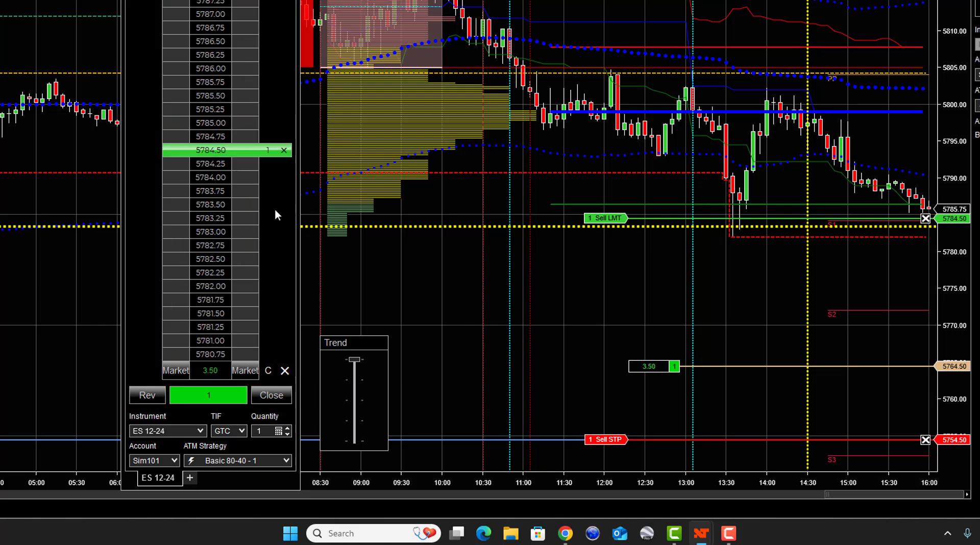
scroll(206, 240, "down", 7)
scroll(207, 250, "down", 12)
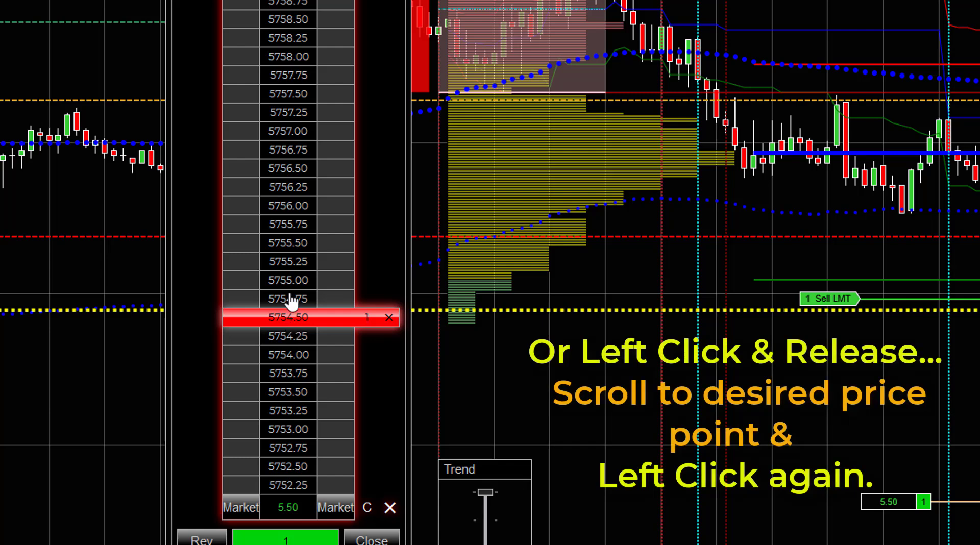
- Move the open position's sell stop order to 5759.75 in the price ladder, and readjust it to 5758.50
scroll(300, 100, "up", 9)
left_click(300, 100)
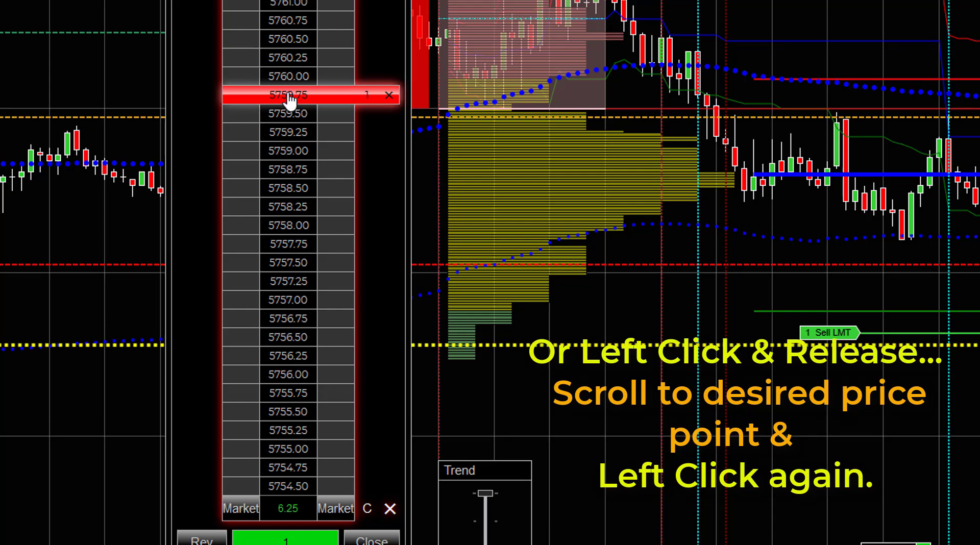
left_click(292, 343)
left_click(286, 335)
left_click(284, 187)
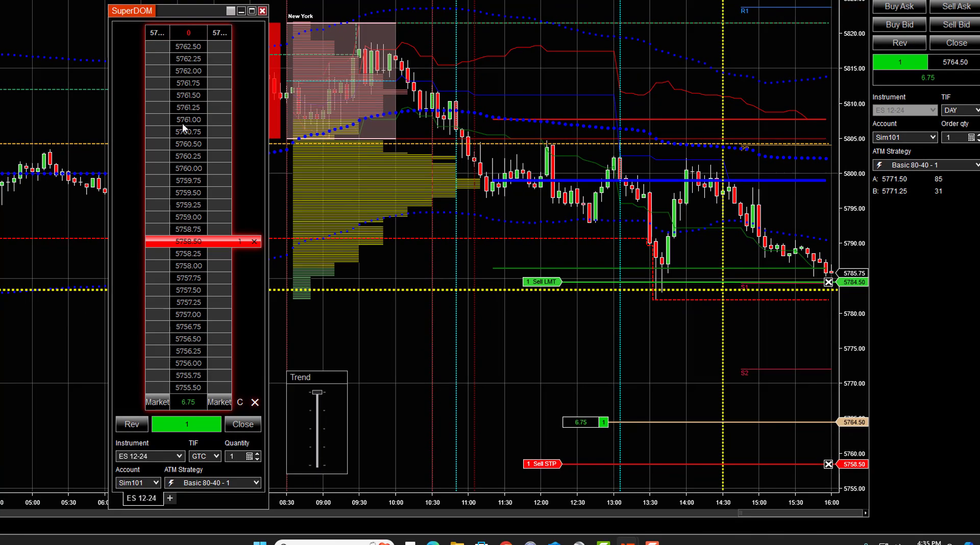
- Move the open position's sell limit target down to 5773.75 in the price ladder
scroll(191, 117, "up", 8)
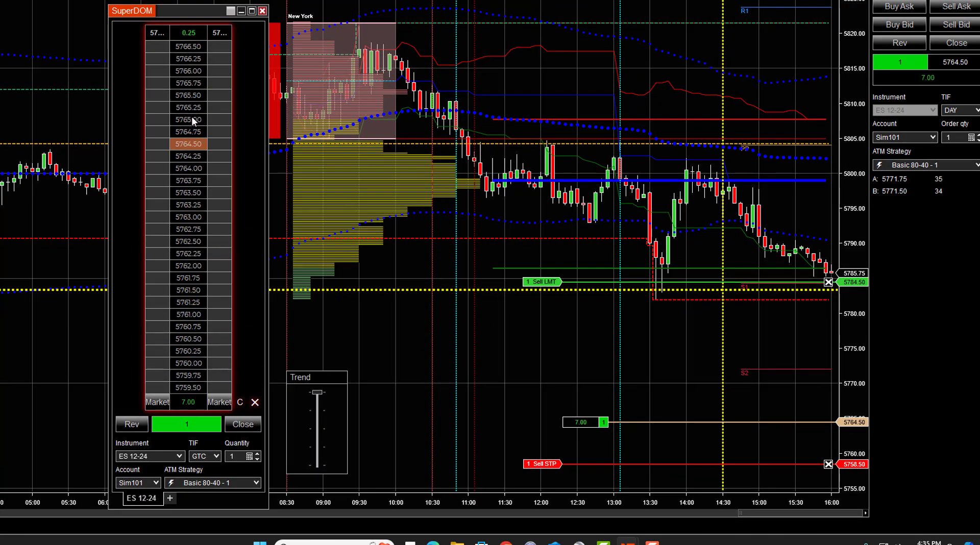
scroll(191, 116, "up", 10)
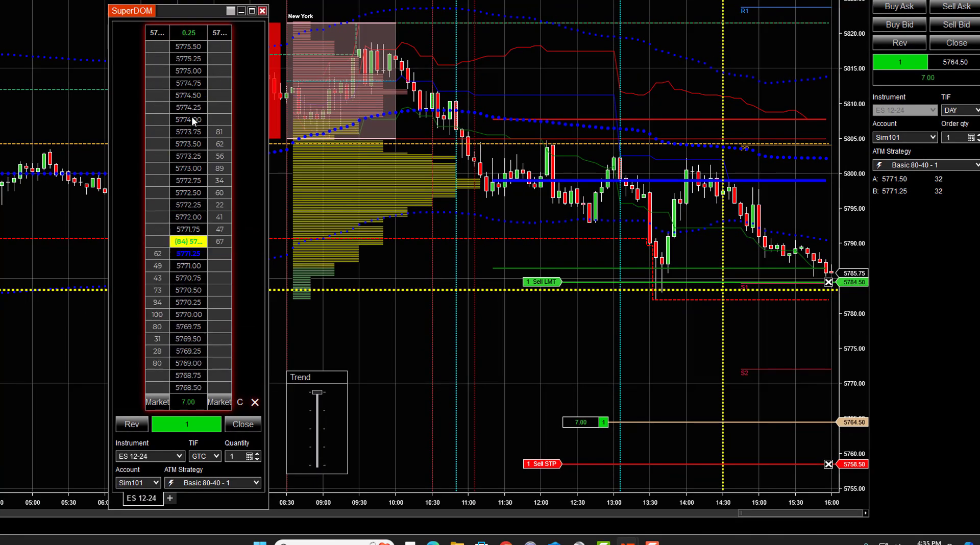
scroll(196, 110, "up", 4)
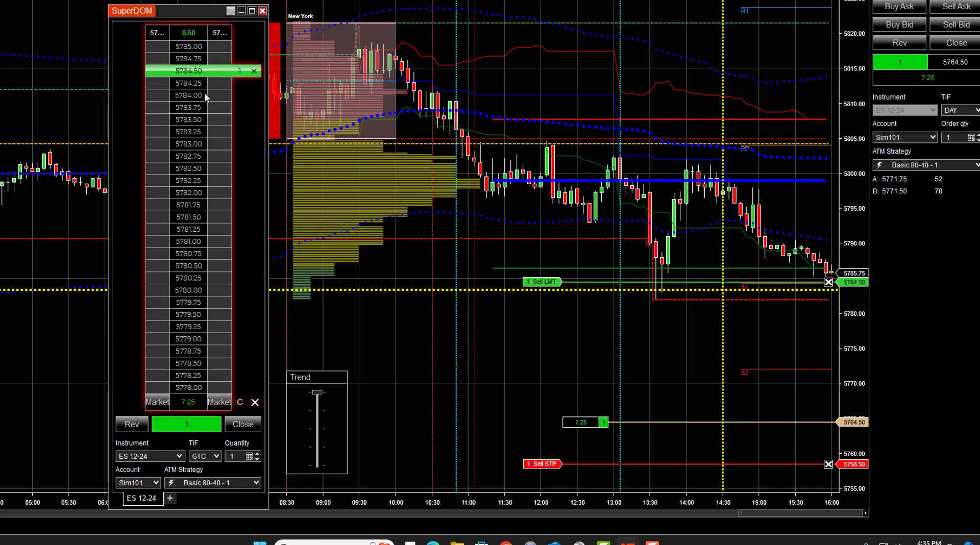
left_click_drag(198, 90, 187, 292)
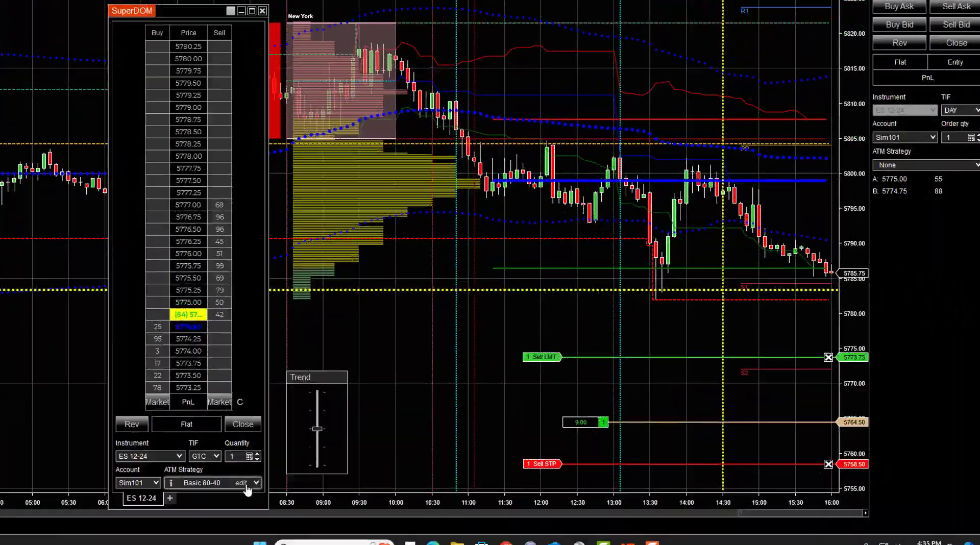
- Give Target 1 of the Basic 80-40 strategy a custom stop strategy with auto breakeven profit trigger 8 and plus 2 ticks
left_click(244, 483)
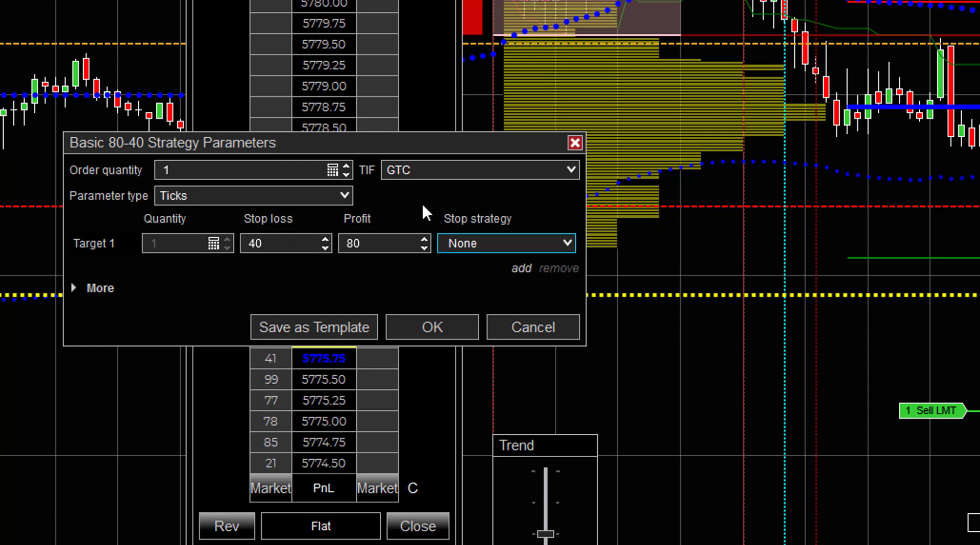
left_click(568, 243)
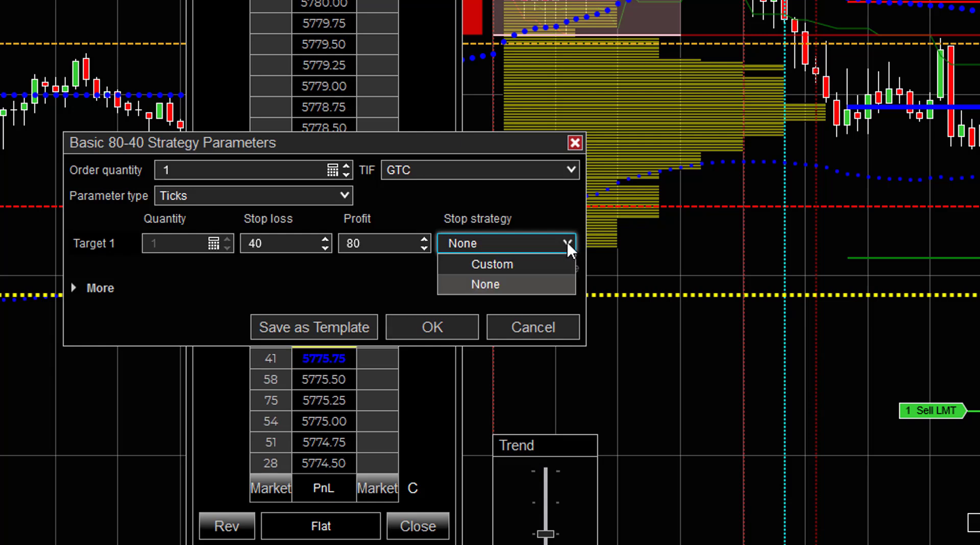
left_click(501, 264)
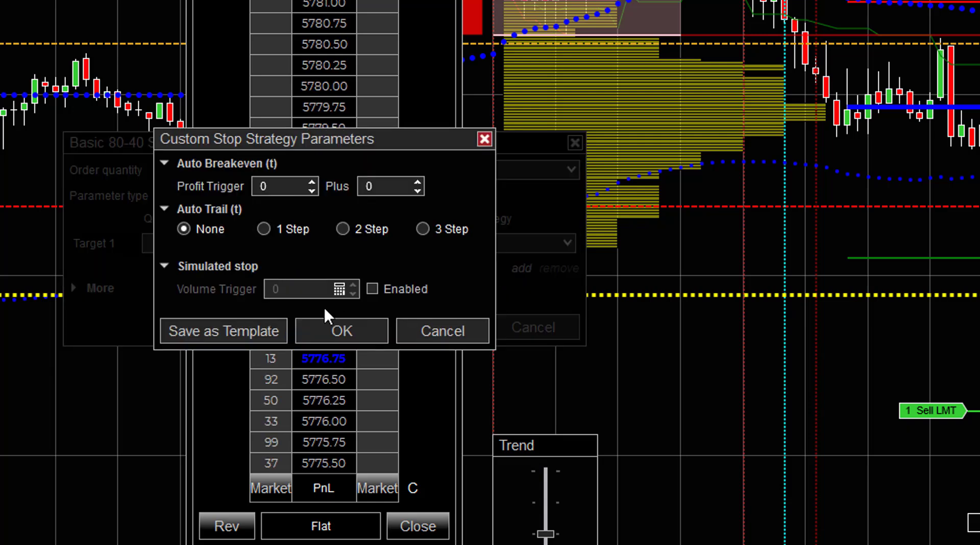
left_click(312, 181)
left_click(311, 182)
left_click(311, 183)
left_click(311, 182)
left_click(311, 182)
left_click(312, 182)
left_click(311, 182)
left_click(312, 183)
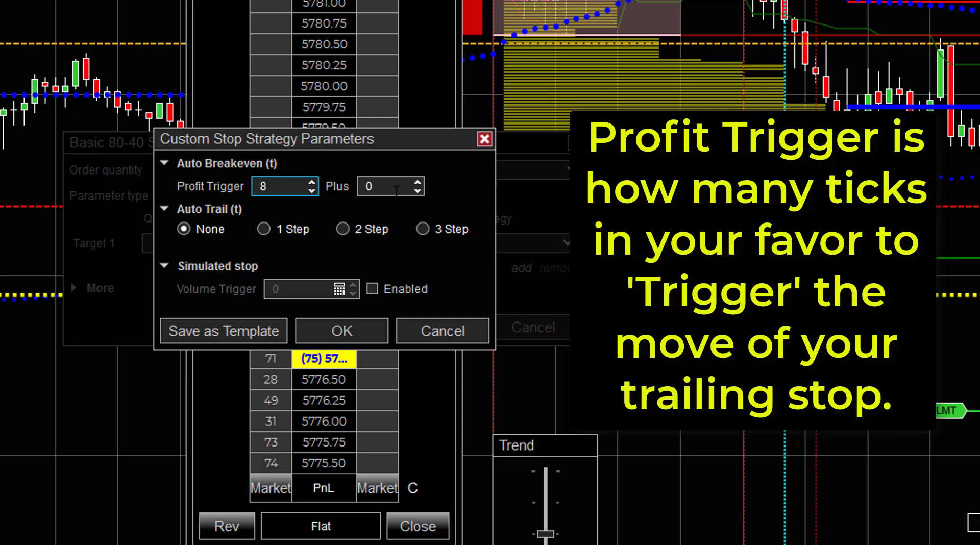
left_click(415, 185)
left_click(416, 181)
left_click(416, 181)
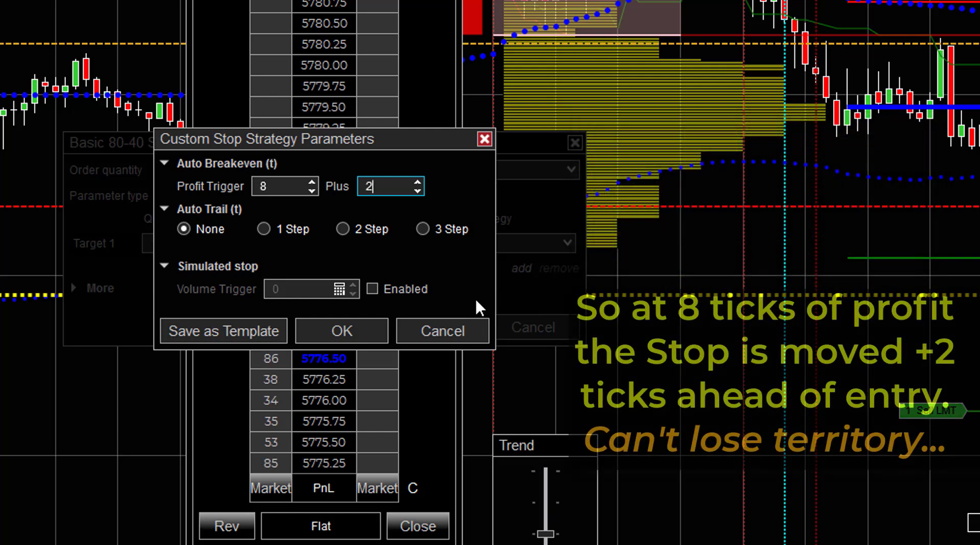
- Save the custom stop strategy as a template named "ScalpStop" and apply it to Target 1
left_click(223, 331)
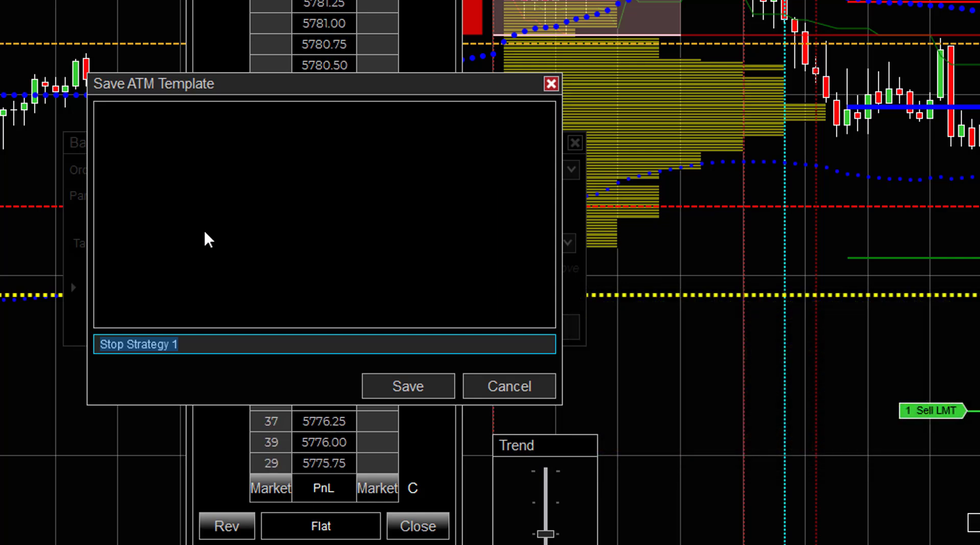
type("Scalp")
key("Return")
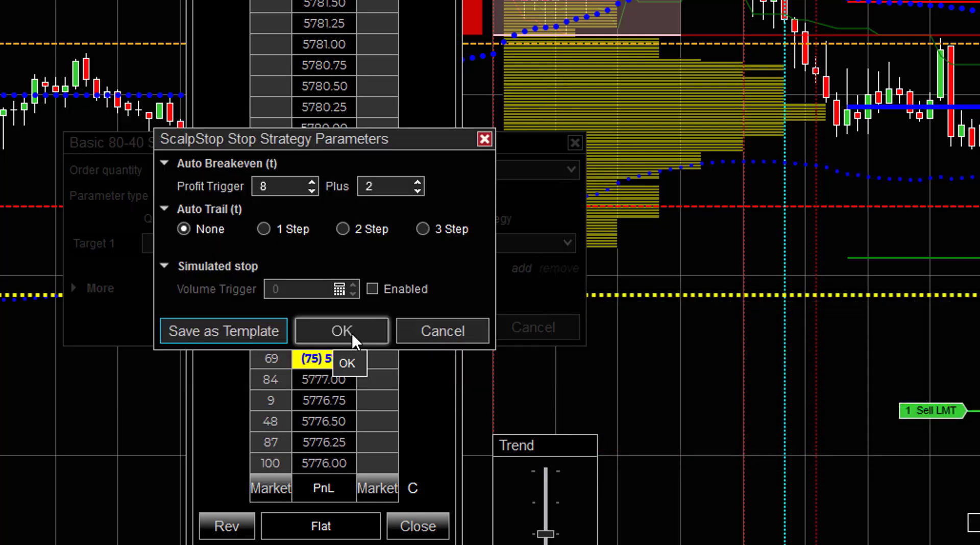
left_click(352, 332)
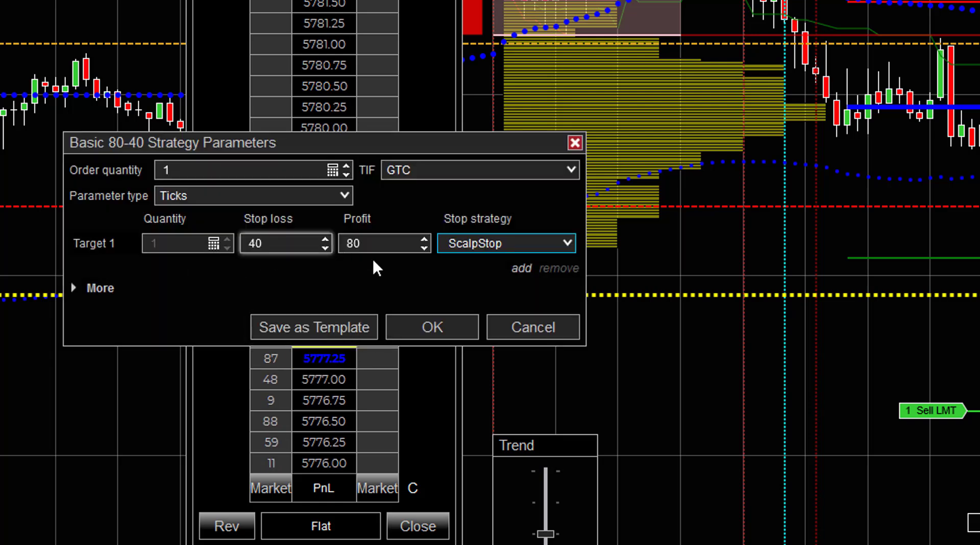
- Set the Target 1 profit to 20 ticks and save the strategy as an ATM template named "Basic Scalp"
left_click(423, 248)
left_click_drag(422, 253, 424, 239)
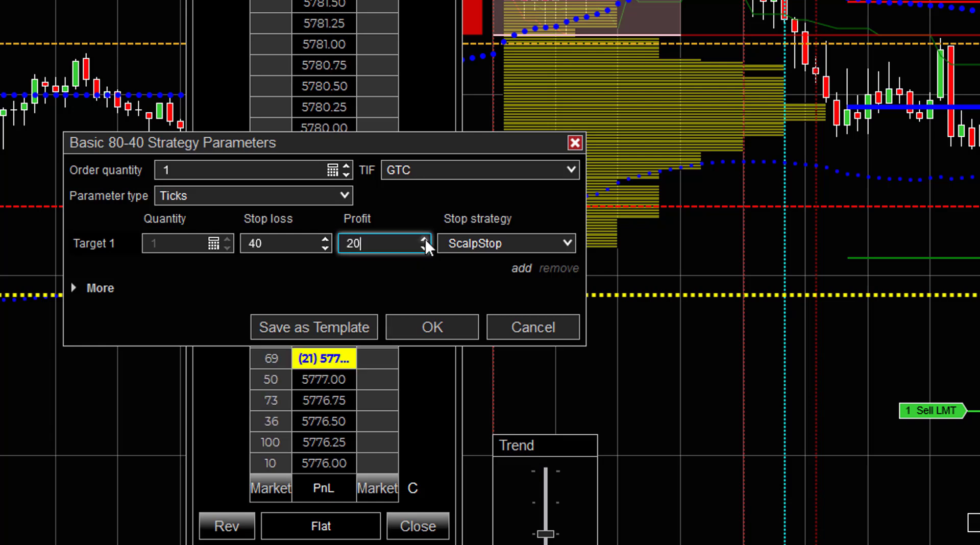
left_click(306, 327)
type("Basic Scalp")
key("Return")
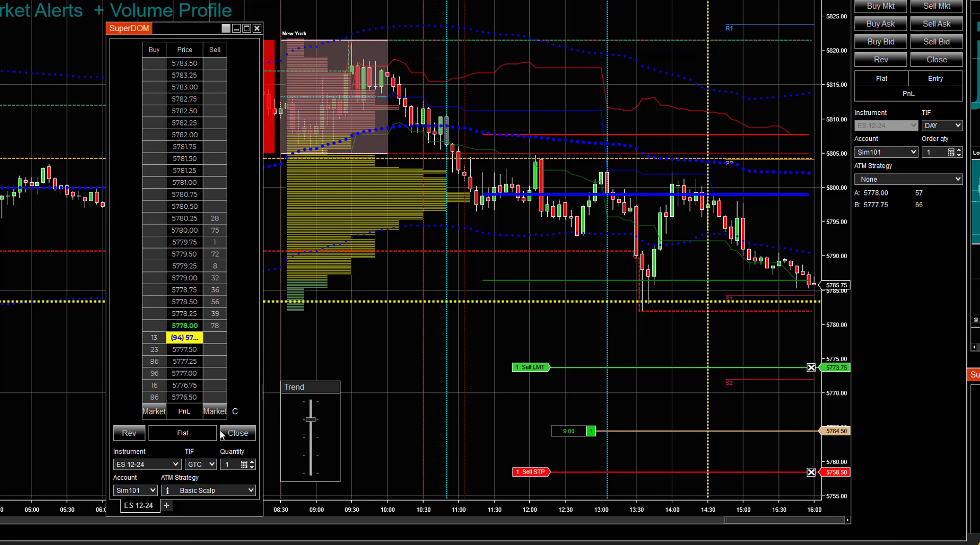
- Buy one ES 12-24 contract at market with the Basic Scalp strategy and return the Trend slider to its middle position
left_click(153, 413)
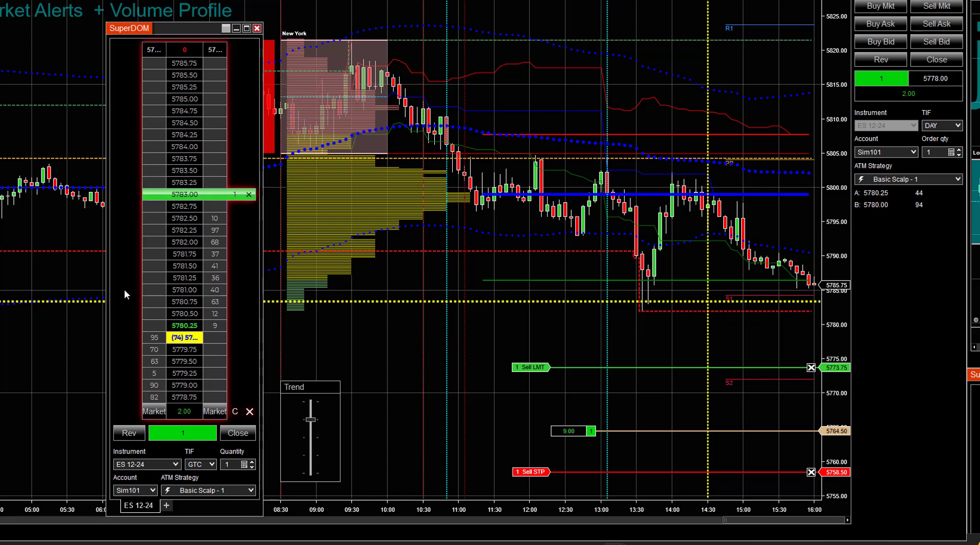
scroll(185, 280, "down", 5)
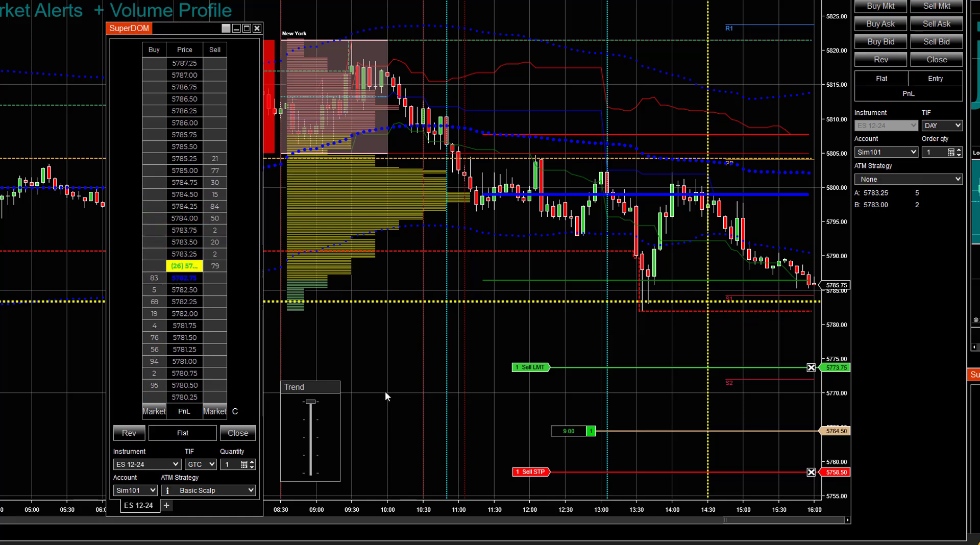
left_click_drag(313, 405, 311, 436)
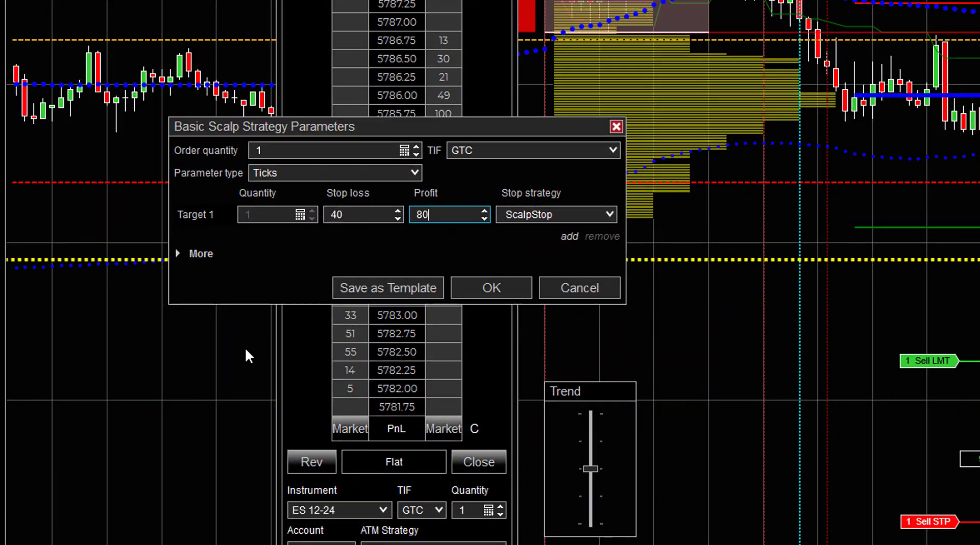
- Set the Target 1 profit of the Basic Scalp strategy to 60 ticks
left_click(484, 218)
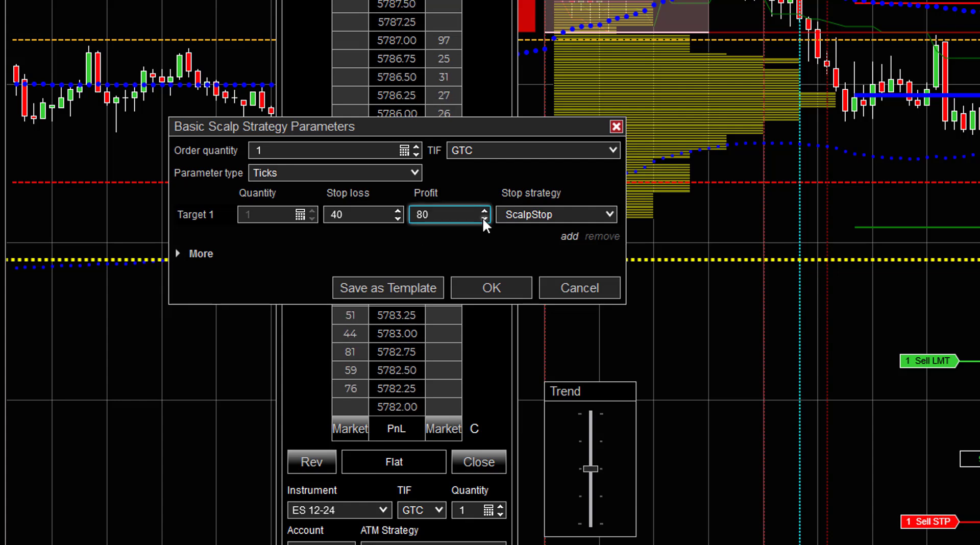
scroll(482, 218, "down", 18)
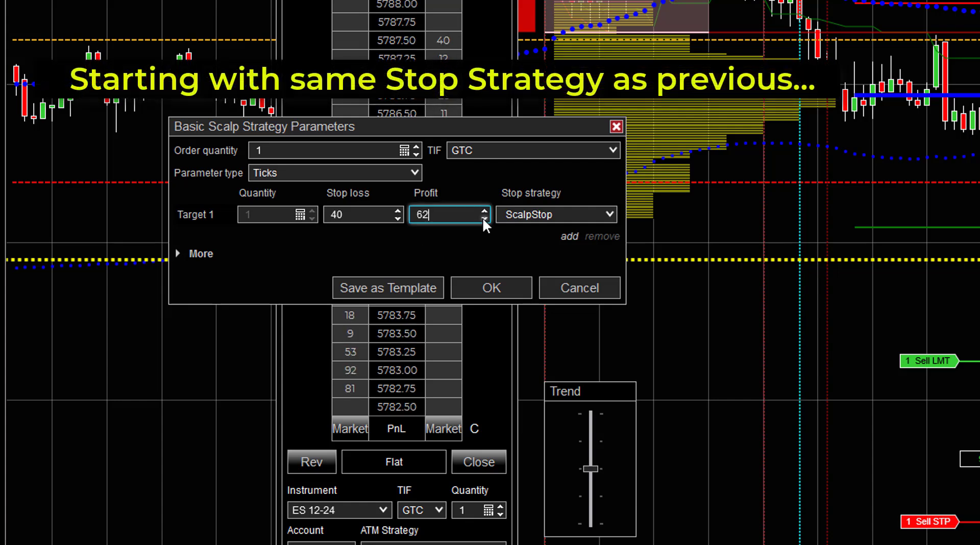
scroll(482, 217, "down", 1)
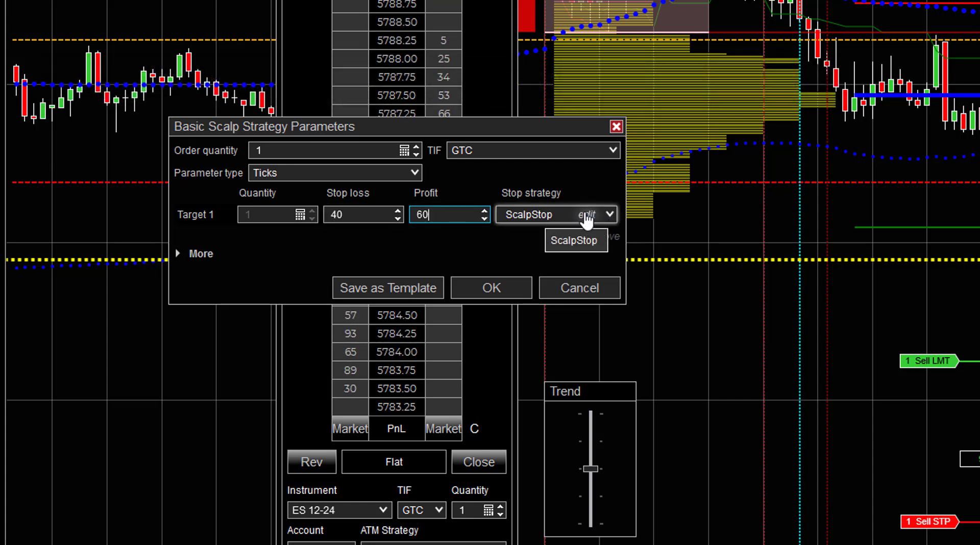
- Set the ScalpStop stop strategy's auto breakeven profit trigger to 7 ticks and its plus value to -20
left_click(587, 215)
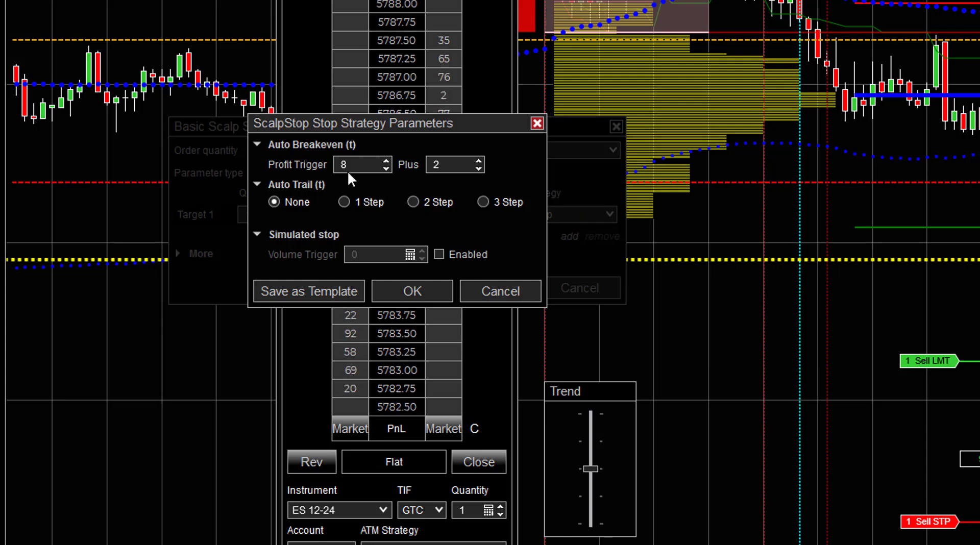
left_click(387, 168)
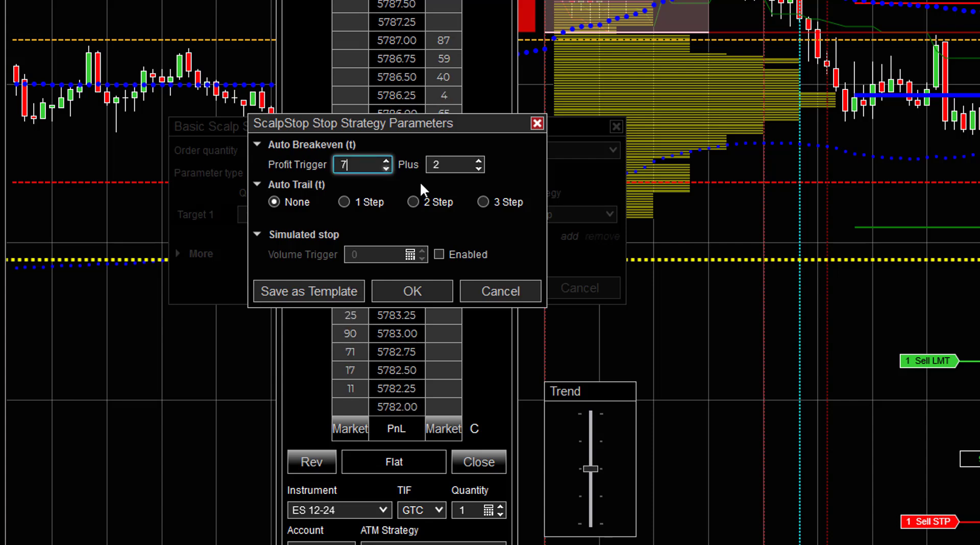
left_click(479, 169)
left_click(479, 169)
left_click(479, 169)
left_click(478, 168)
left_click(478, 168)
left_click(479, 168)
left_click(478, 167)
left_click(478, 168)
left_click(479, 168)
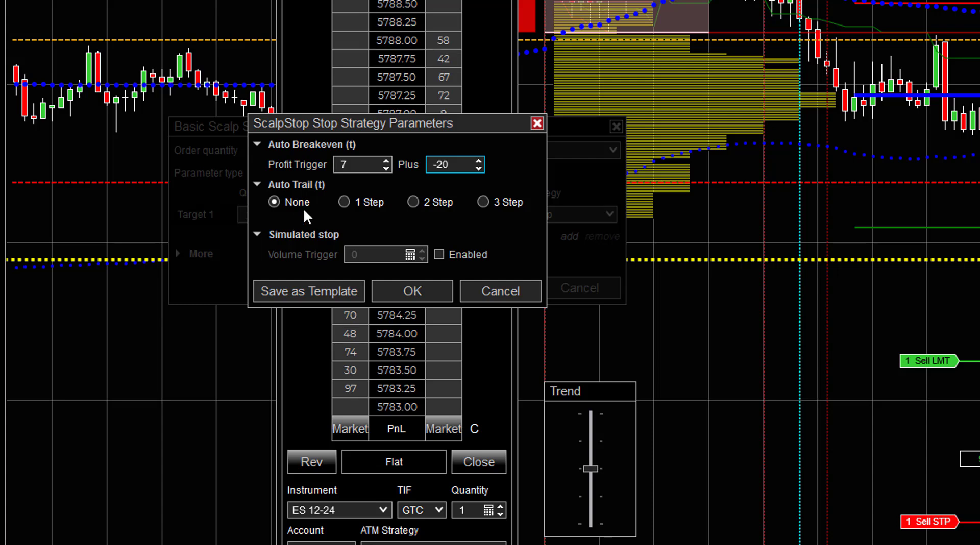
- Switch the auto trail to 1 Step and set the Step 1 profit trigger to 16 ticks
left_click(344, 201)
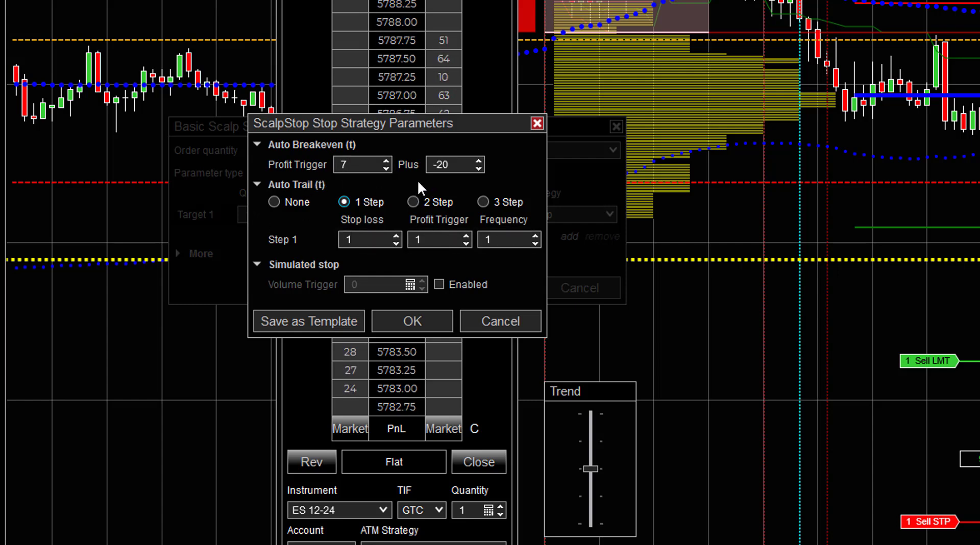
left_click(464, 235)
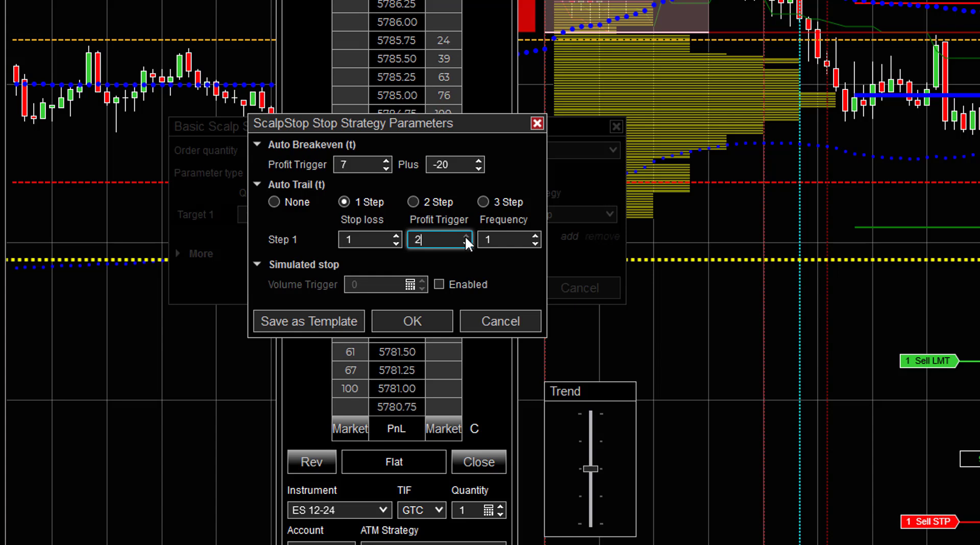
key("BackSpace")
type("13")
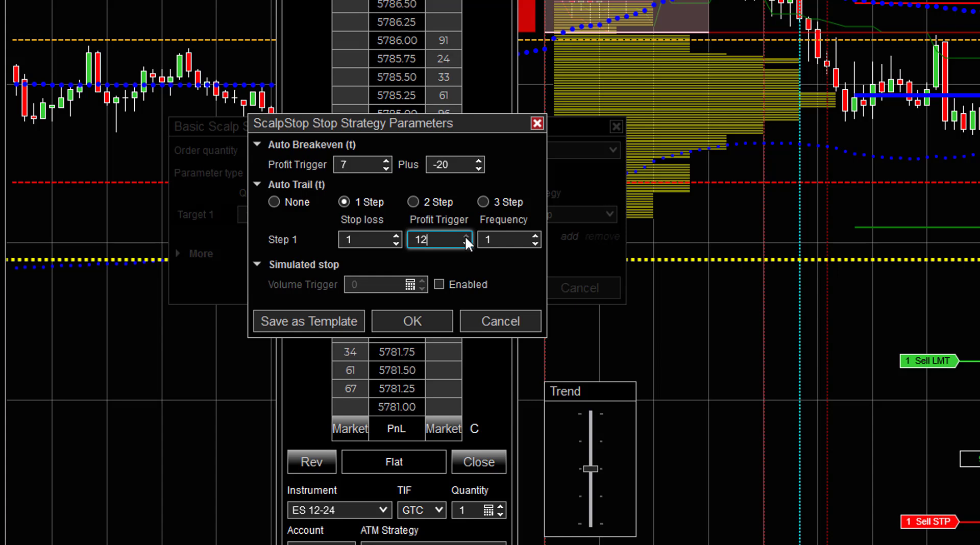
key("BackSpace")
type("6")
- Set the Step 1 trailing stop loss to 14 ticks and its frequency to 2
left_click(396, 234)
key("BackSpace")
type("15")
key("BackSpace")
type("4")
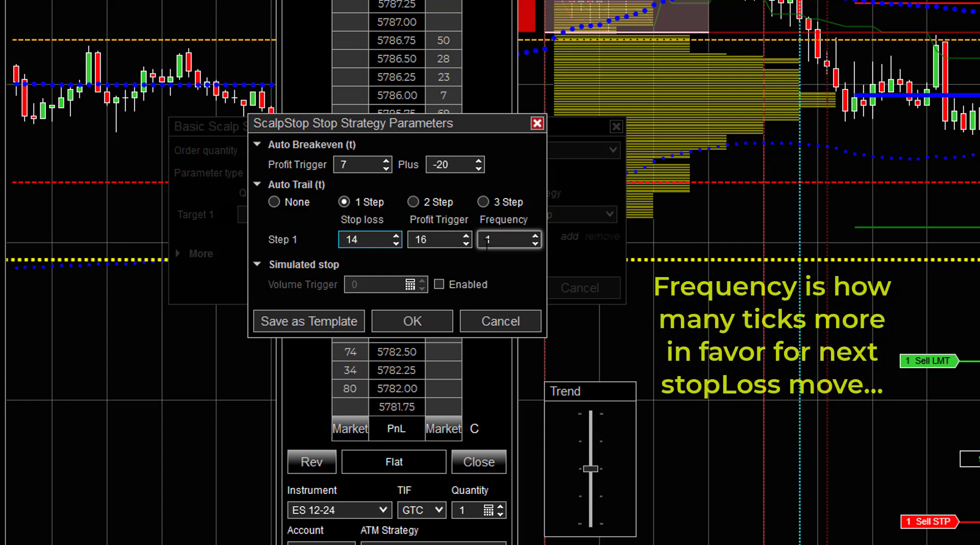
left_click(349, 247)
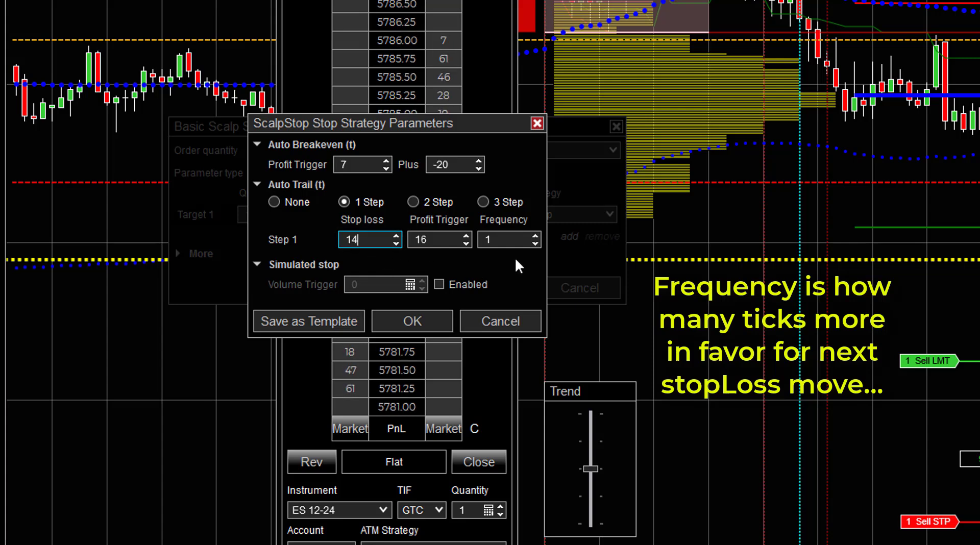
left_click(534, 236)
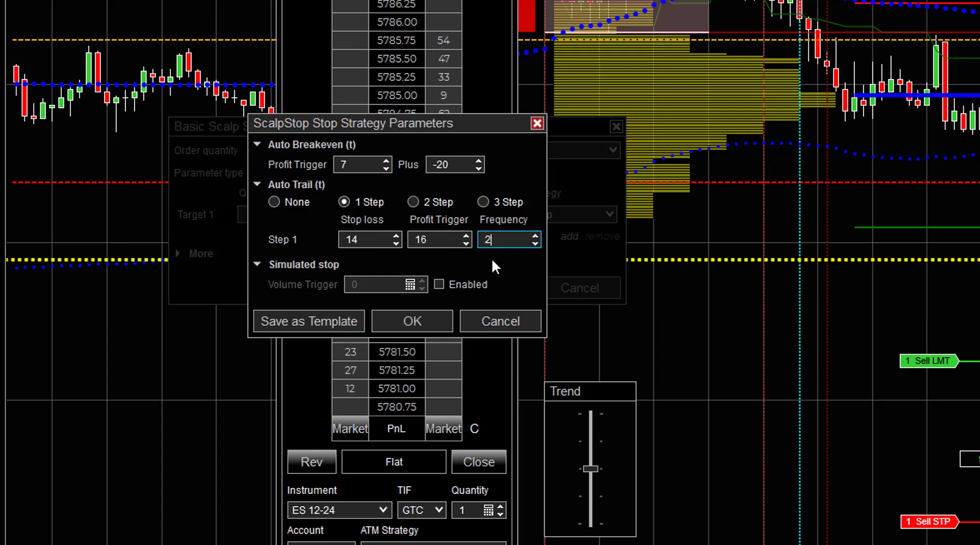
- Save the stop strategy as template "14 Traling Stop" and the whole ATM strategy as template "60-40 T Stop 14"
left_click(298, 321)
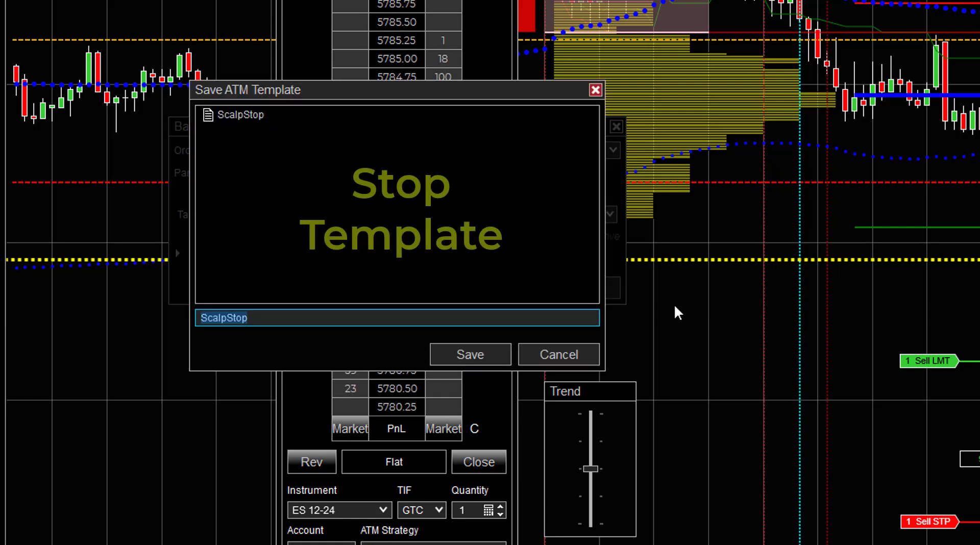
type("14Trailing S")
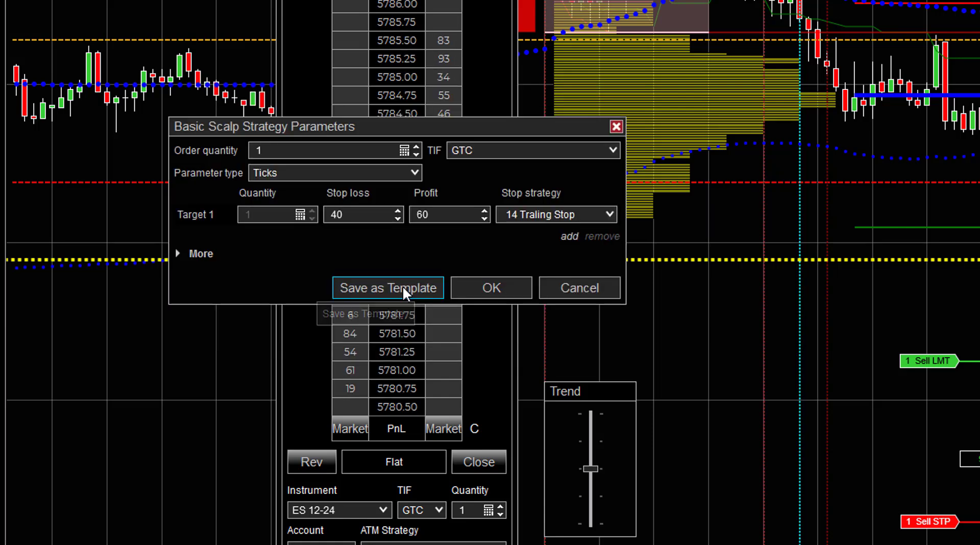
left_click(402, 287)
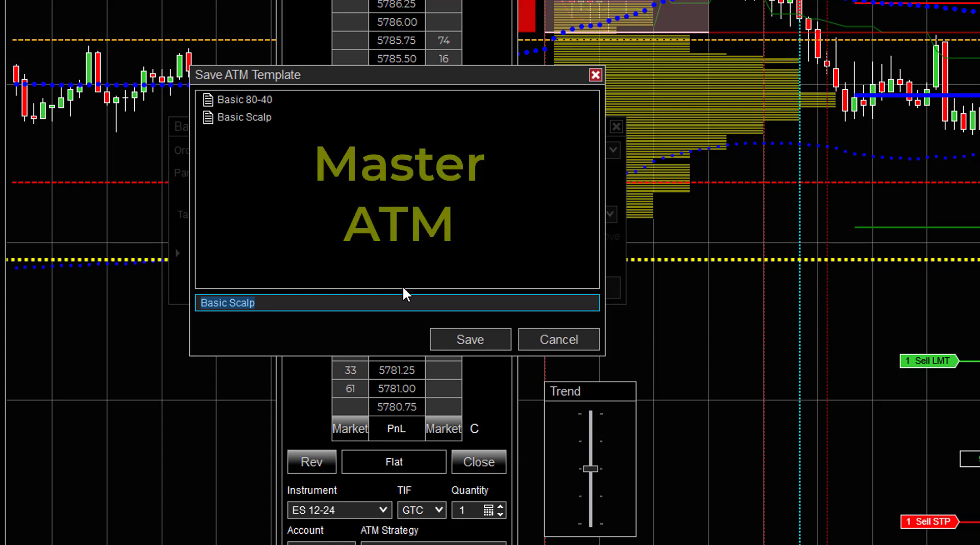
type("60-40 T Stop 14")
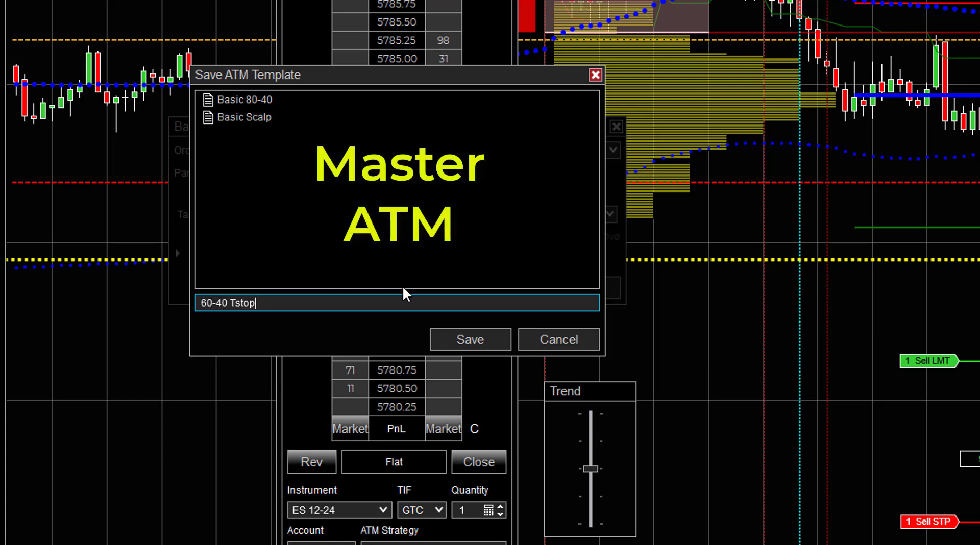
left_click(466, 343)
left_click(491, 288)
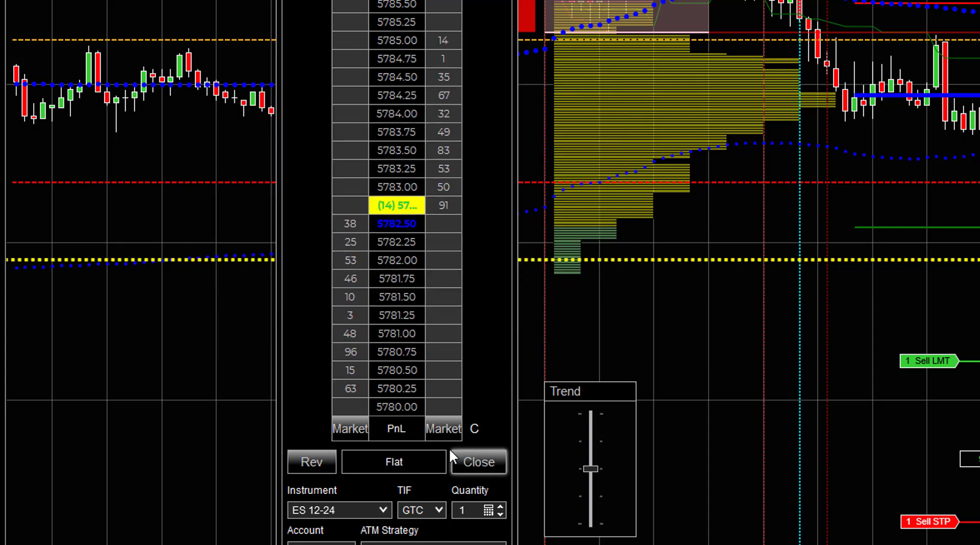
- Buy one ES 12-24 contract at market with the 60-40 T Stop 14 strategy and raise the Trend slider to its maximum
left_click(353, 427)
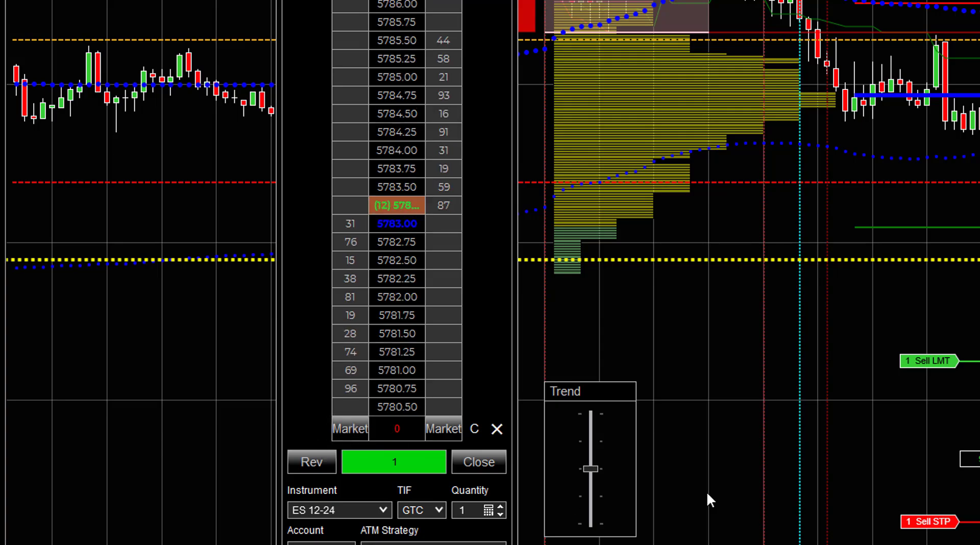
left_click_drag(591, 468, 602, 412)
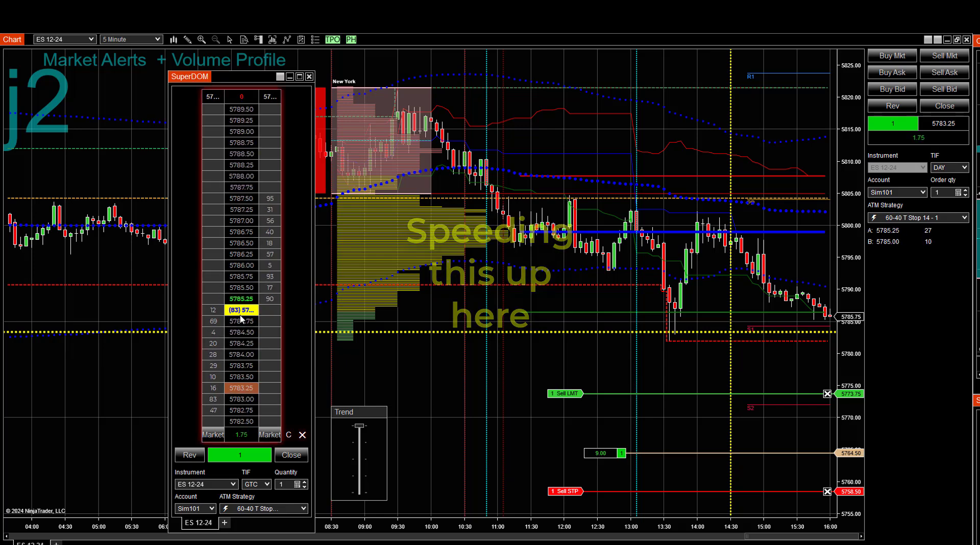
scroll(242, 342, "down", 5)
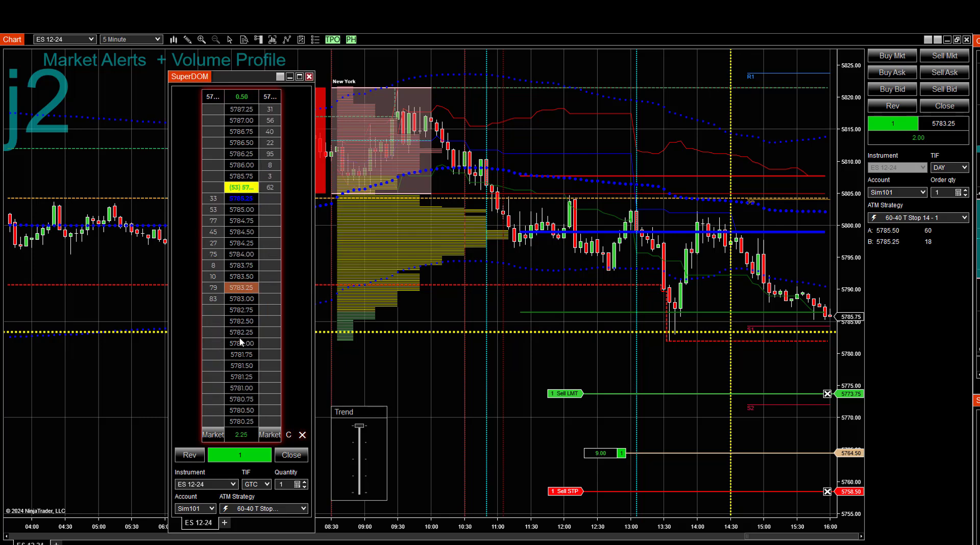
left_click(242, 354)
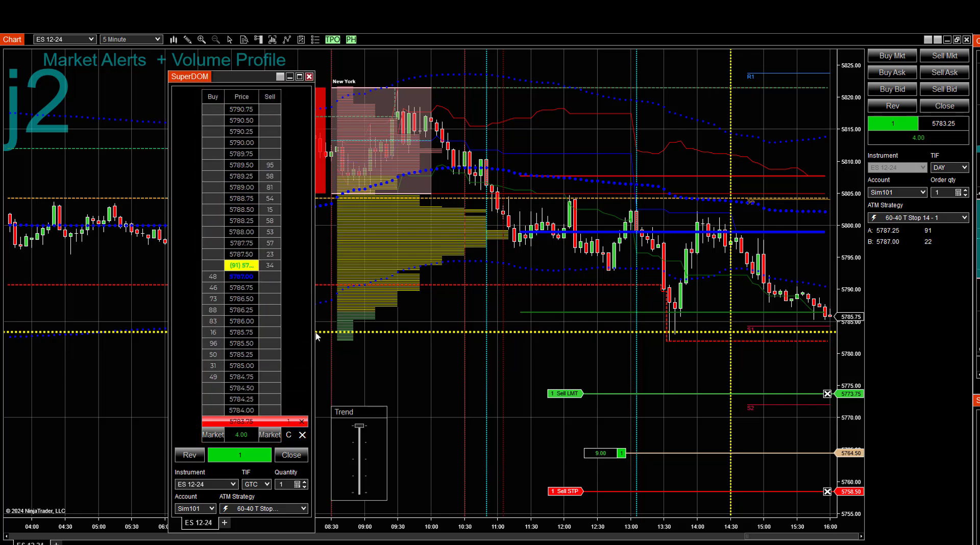
scroll(244, 336, "down", 1)
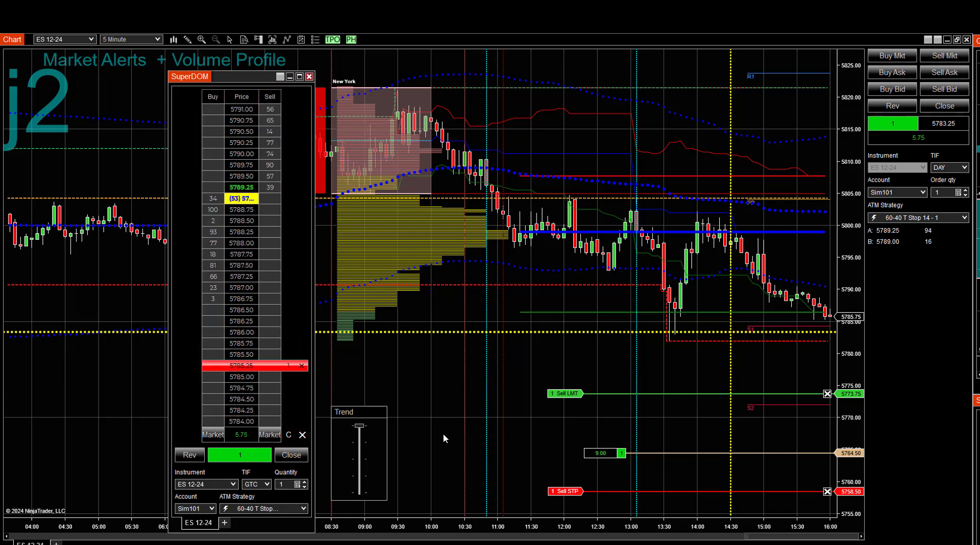
- Lower the profit target sell order in the price ladder to 5794.00 and move it again toward the market price
scroll(232, 250, "up", 10)
scroll(233, 251, "up", 7)
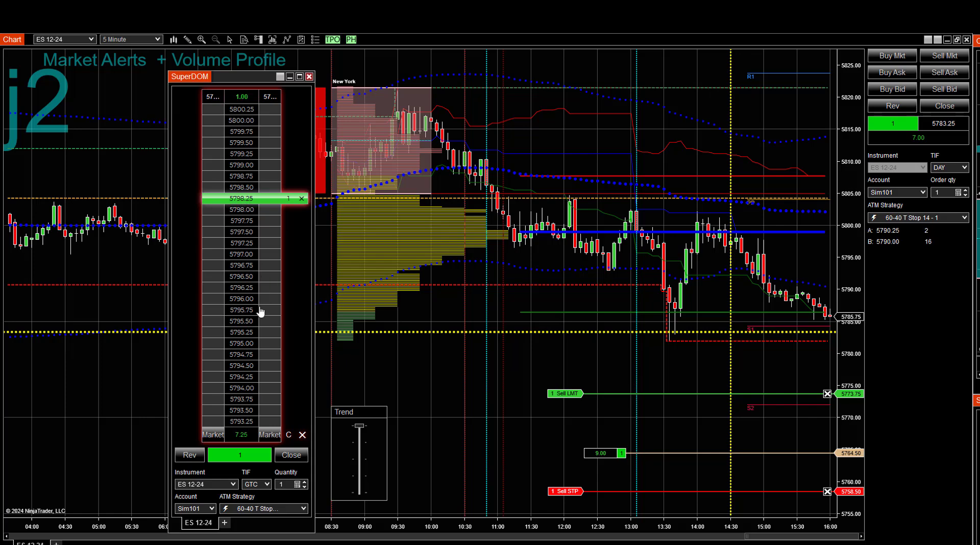
left_click_drag(256, 331, 250, 388)
scroll(250, 306, "up", 3)
scroll(298, 312, "down", 6)
scroll(298, 309, "down", 20)
scroll(287, 301, "up", 9)
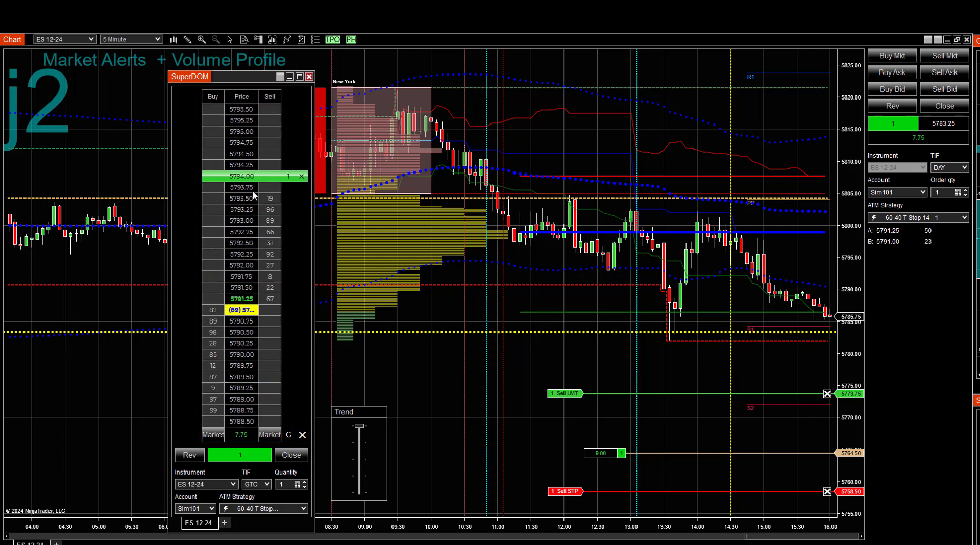
left_click_drag(256, 175, 253, 232)
- Try to move the stop loss order down the price ladder to about 5784.75
scroll(278, 375, "down", 7)
left_click(279, 398)
scroll(278, 377, "down", 5)
scroll(234, 401, "down", 6)
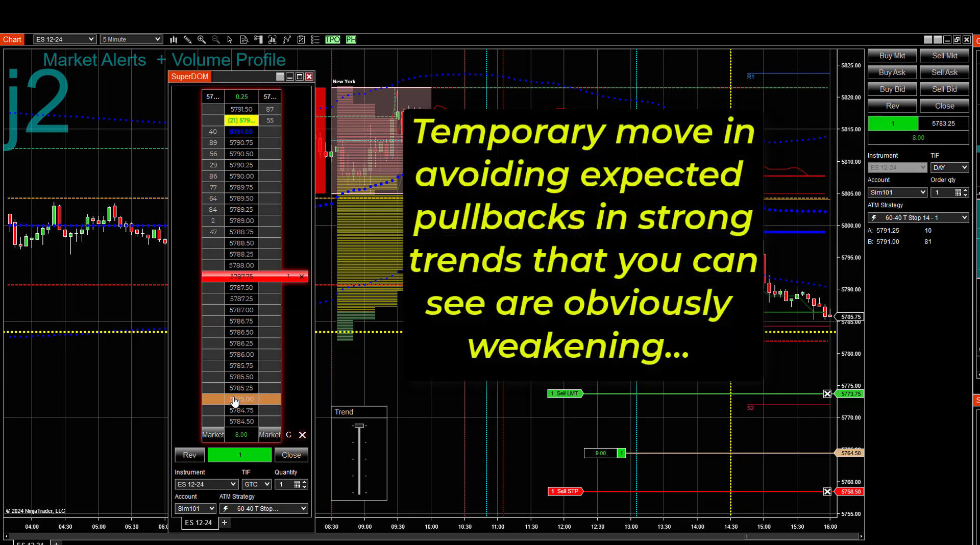
left_click(240, 410)
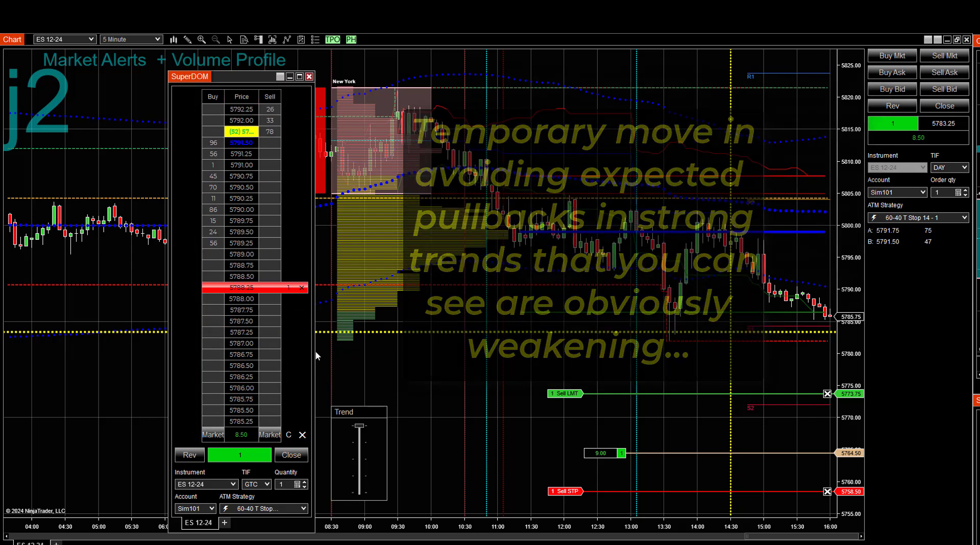
scroll(281, 324, "up", 2)
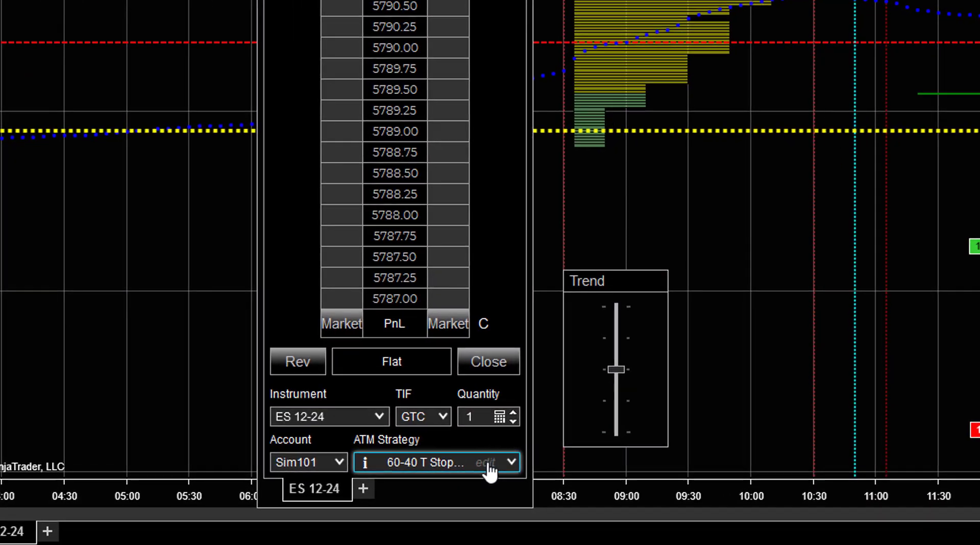
- Switch the 60-40 T Stop 14 stop strategy to a 2 Step auto trail with Step 2 stop loss 9 and profit trigger 28
left_click(486, 463)
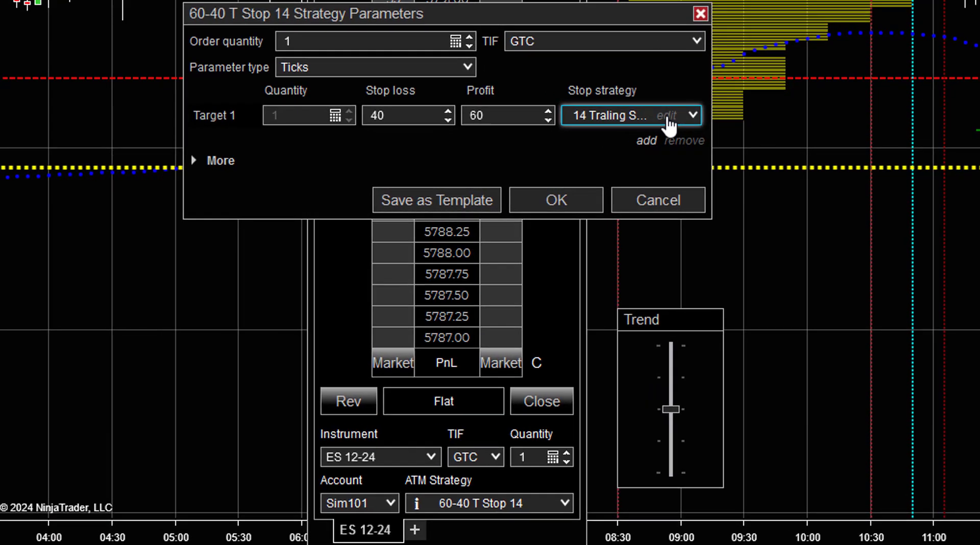
left_click(555, 126)
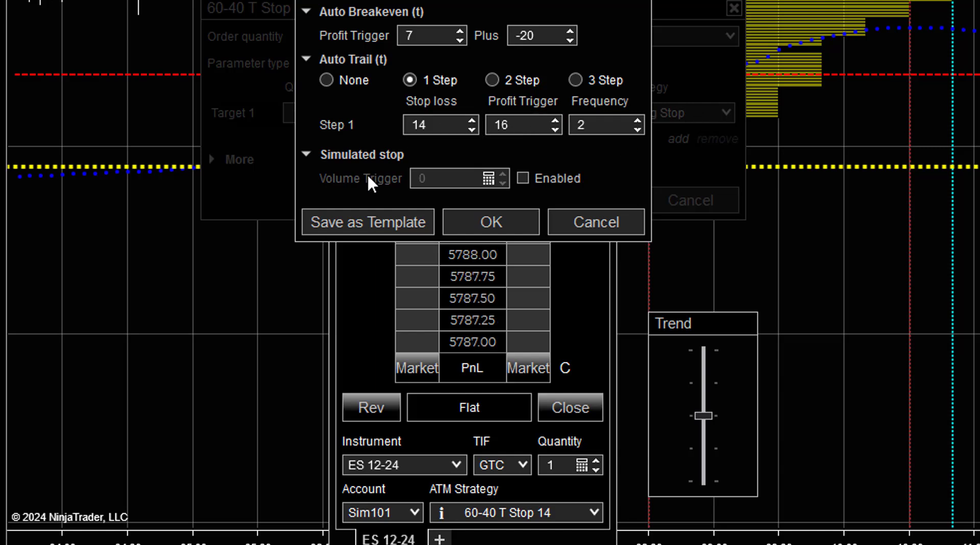
left_click(492, 81)
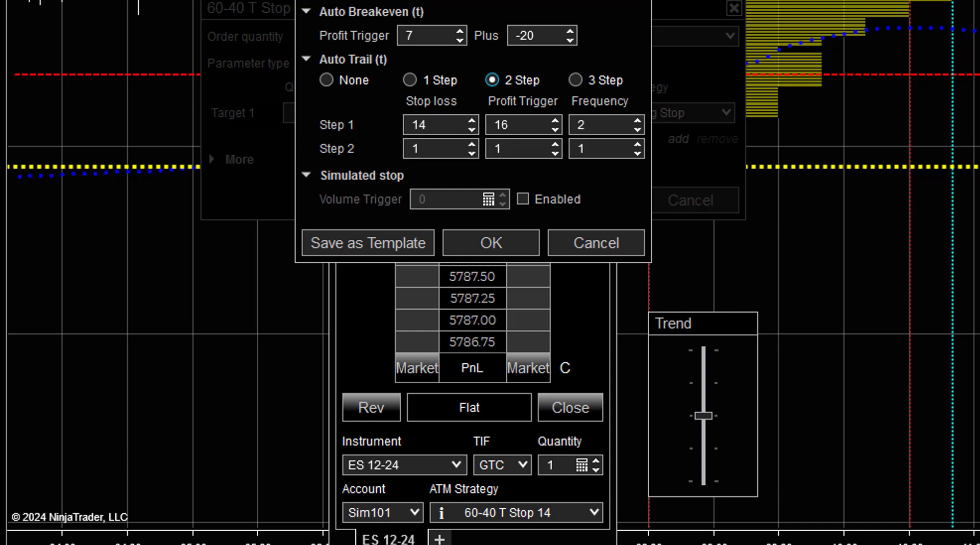
key("BackSpace")
type("8")
left_click(556, 145)
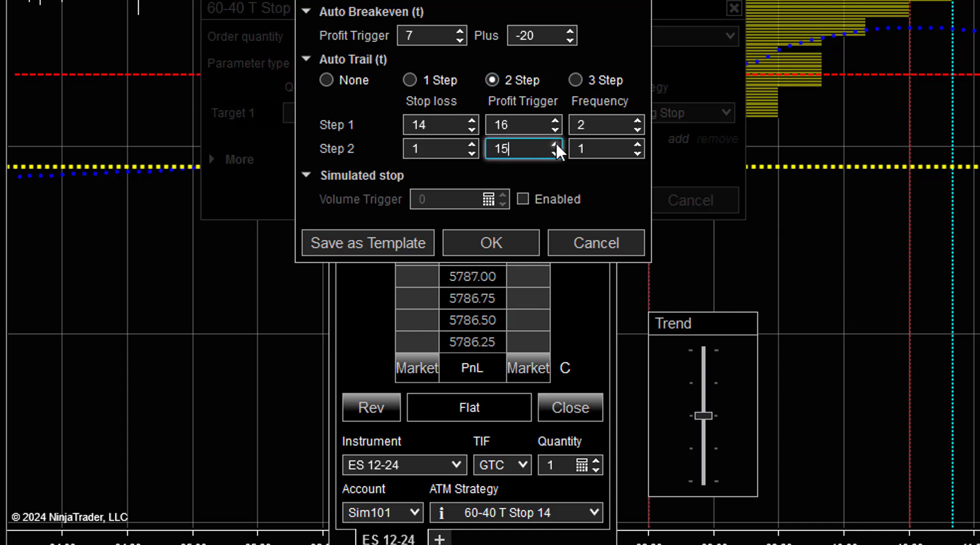
double_click(556, 145)
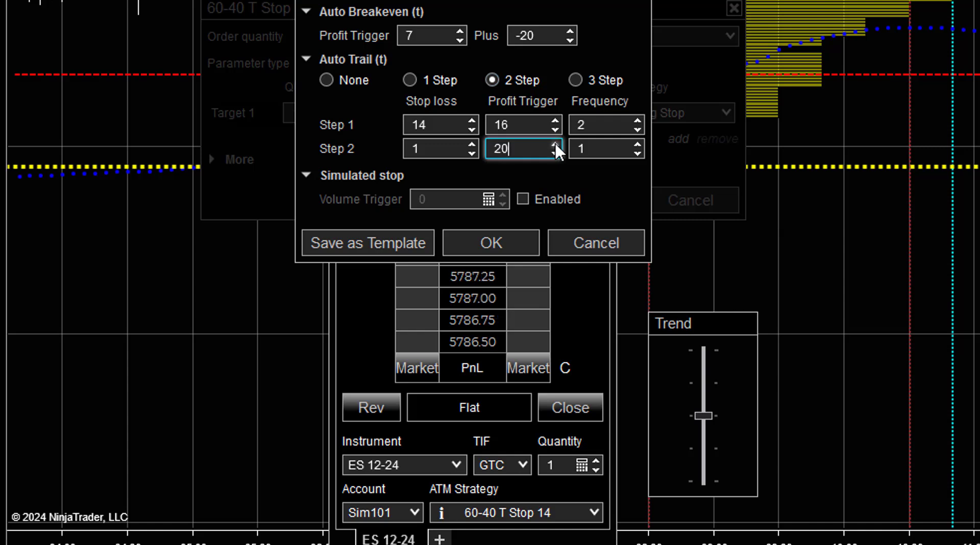
left_click(556, 144)
left_click(556, 145)
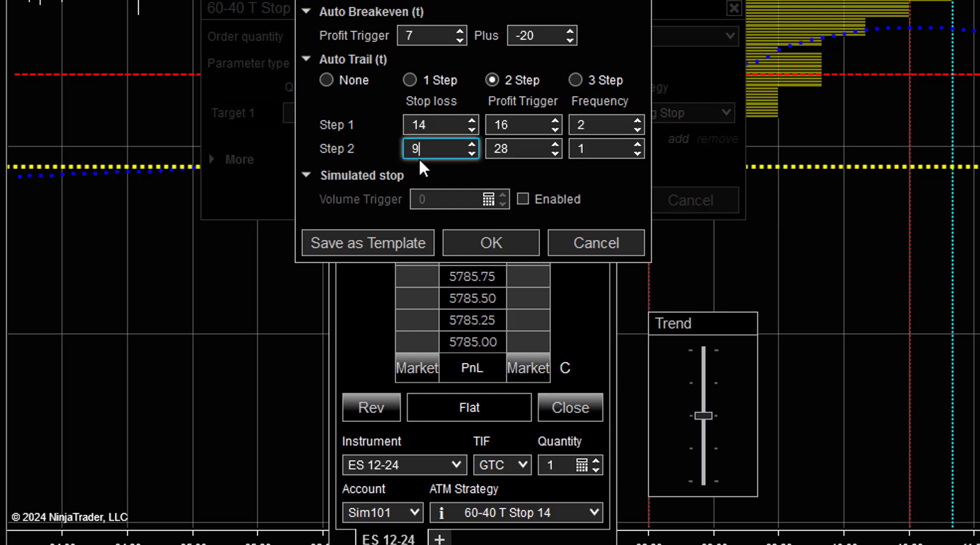
- Set the Step 2 frequency to 3 and save the stop strategy as a template named "14-9 Trailing Stop"
double_click(637, 144)
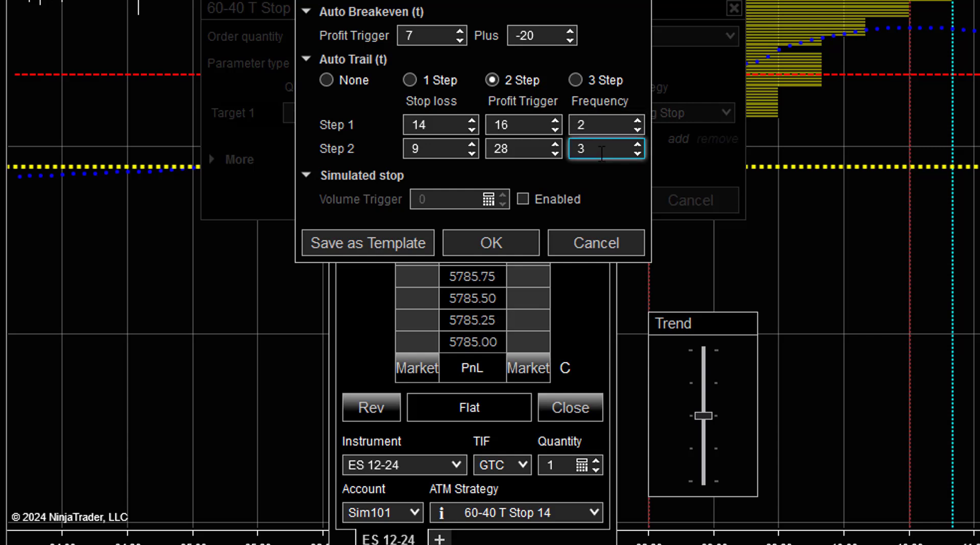
left_click(601, 152)
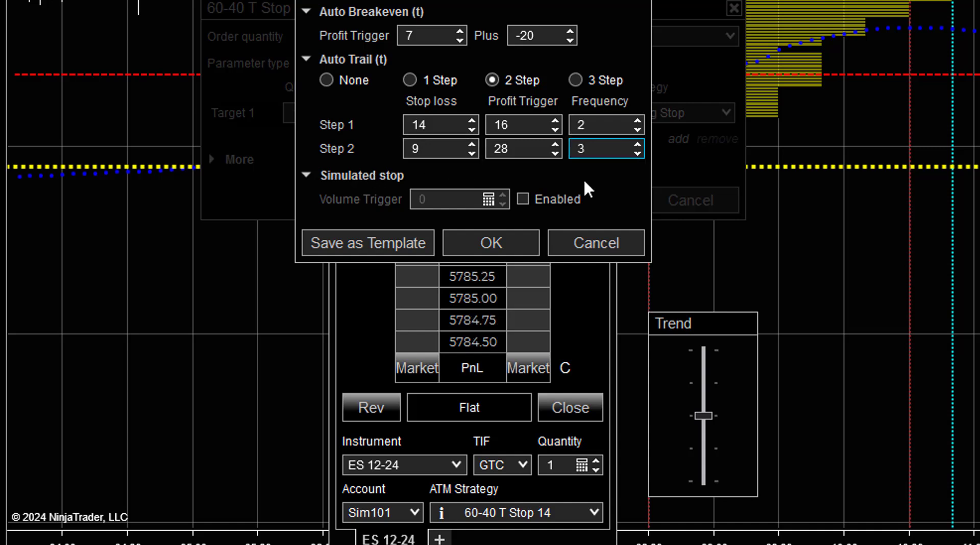
left_click(379, 241)
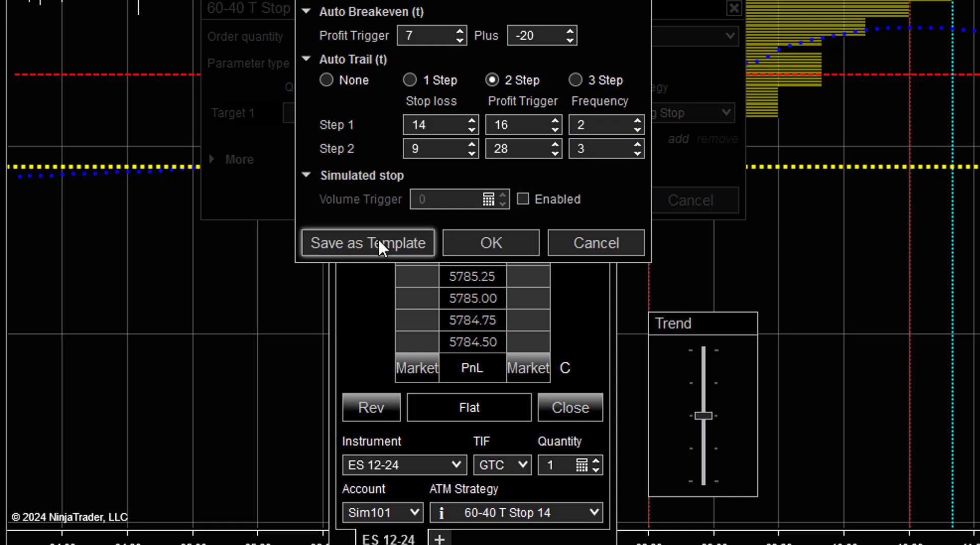
type("14-9 Trailing Stop")
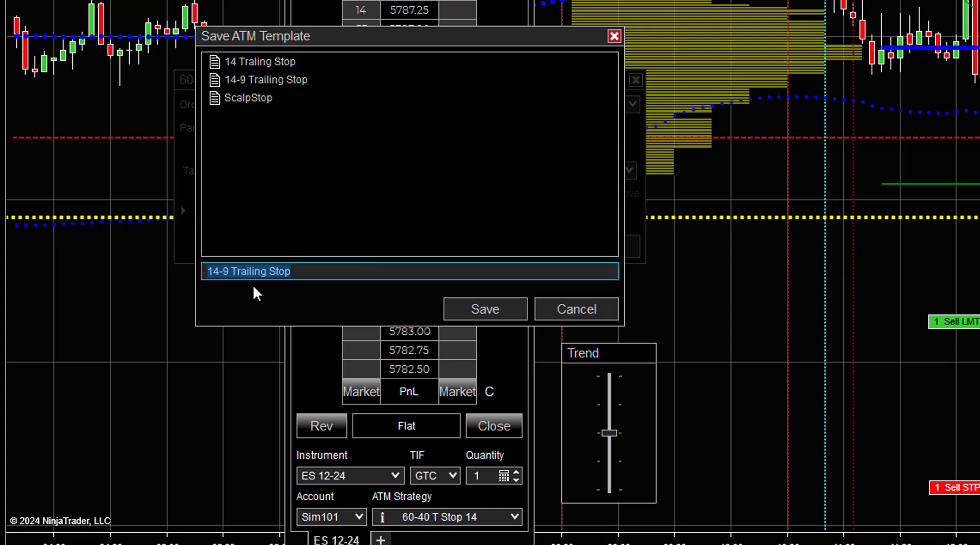
left_click(232, 271)
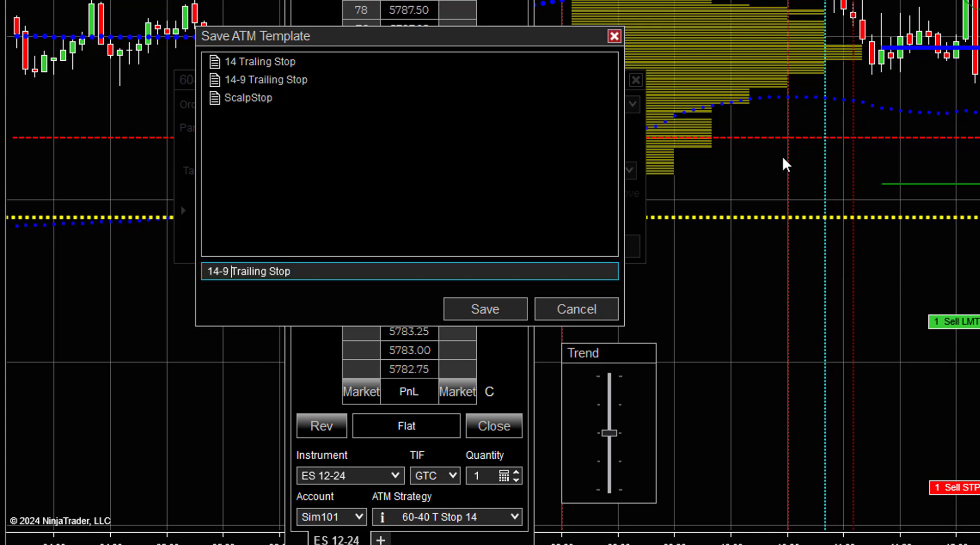
- Rename the stop strategy template "14-9 tighter 2 Trail Stop" and save it
type("tighter 2")
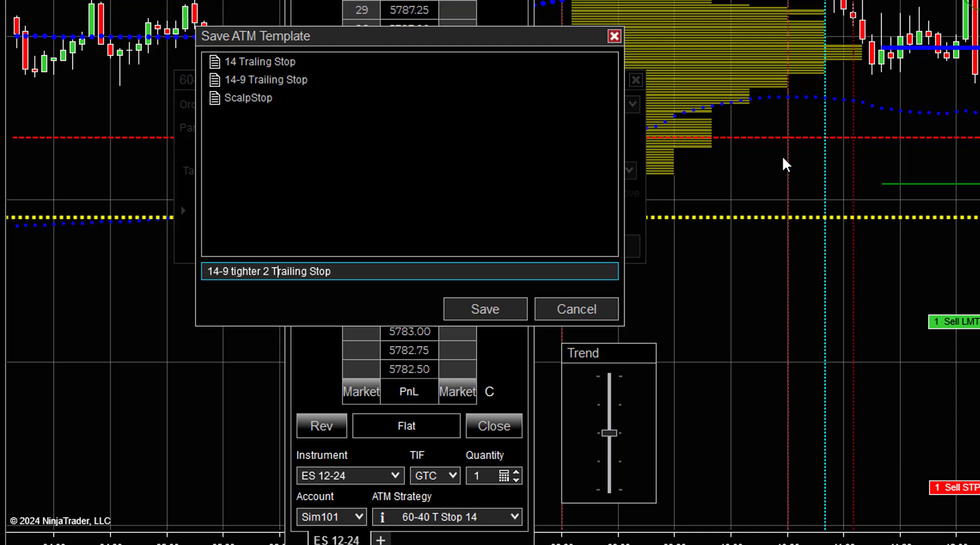
key("Right")
key("Right")
key("Right")
key("Right")
key("Right")
key("Delete")
key("Delete")
key("Delete")
left_click(498, 306)
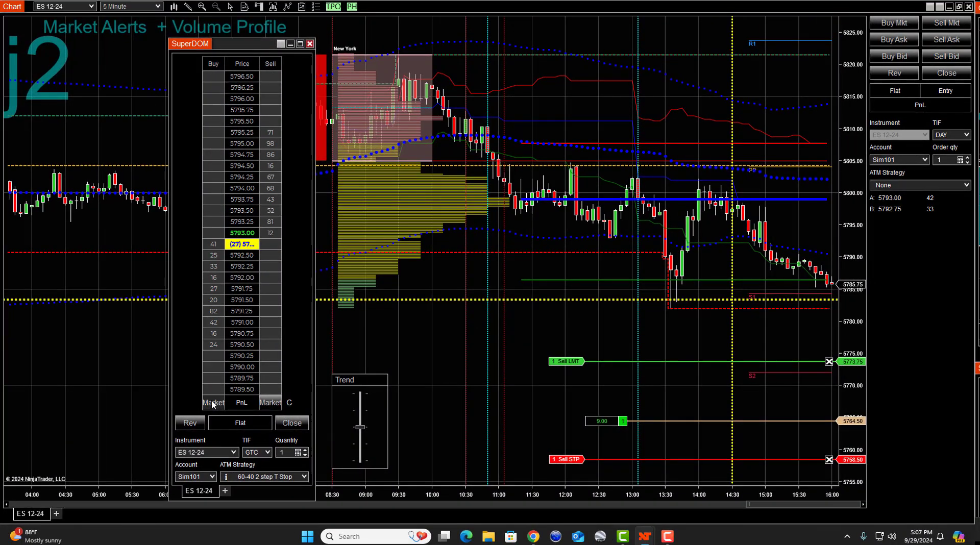
- Buy 1 ES 12-24 contract at market with the 60-40 2 step T Stop strategy and follow its trailing stop in the price ladder
left_click(213, 402)
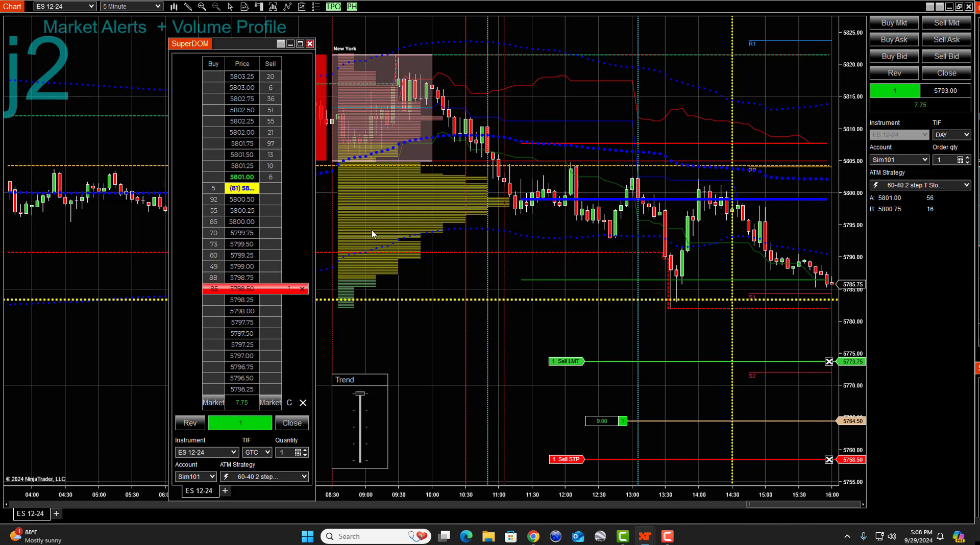
left_click_drag(245, 278, 333, 190)
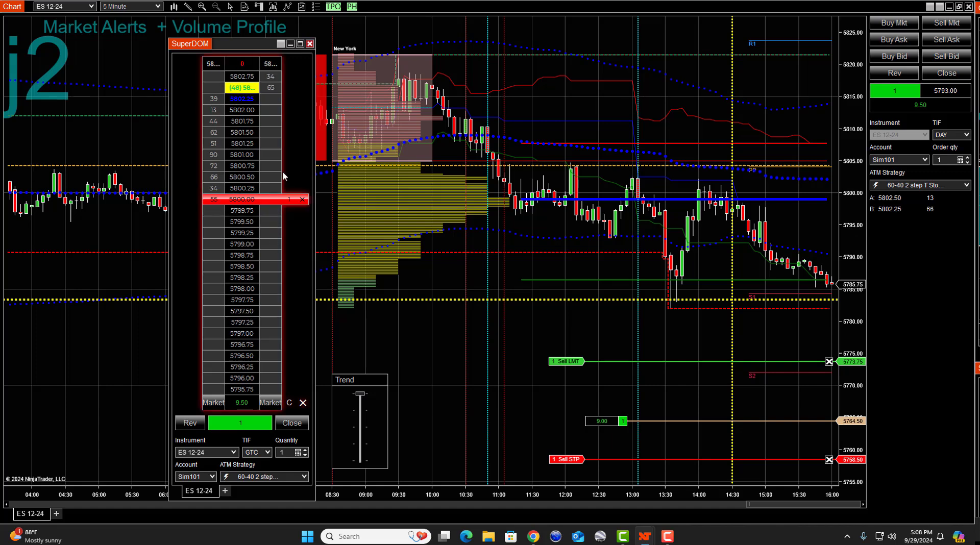
scroll(298, 161, "up", 7)
scroll(304, 151, "up", 4)
left_click_drag(245, 87, 244, 266)
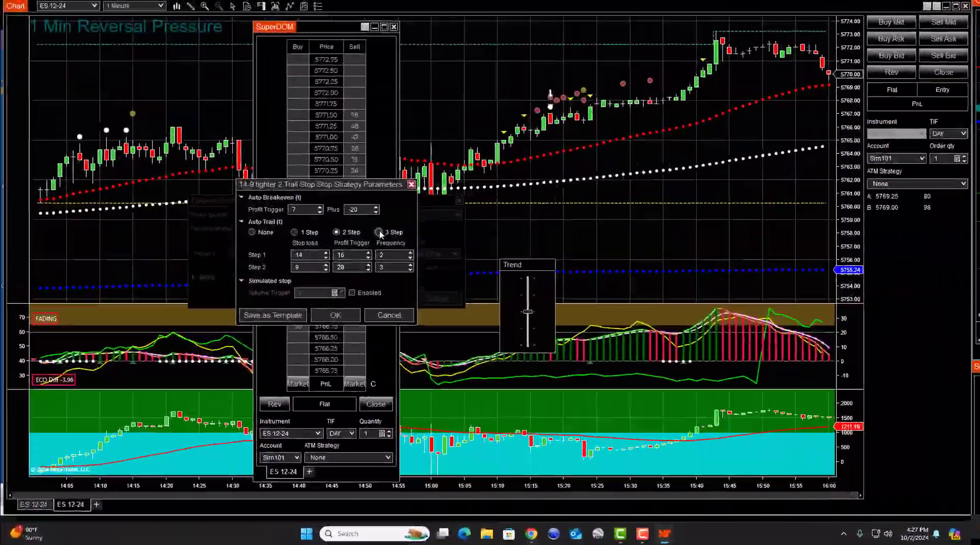
- Preview the 3 Step auto trail in the 14-9 tighter 2 Trail Stop parameters and cancel the change
left_click(297, 182)
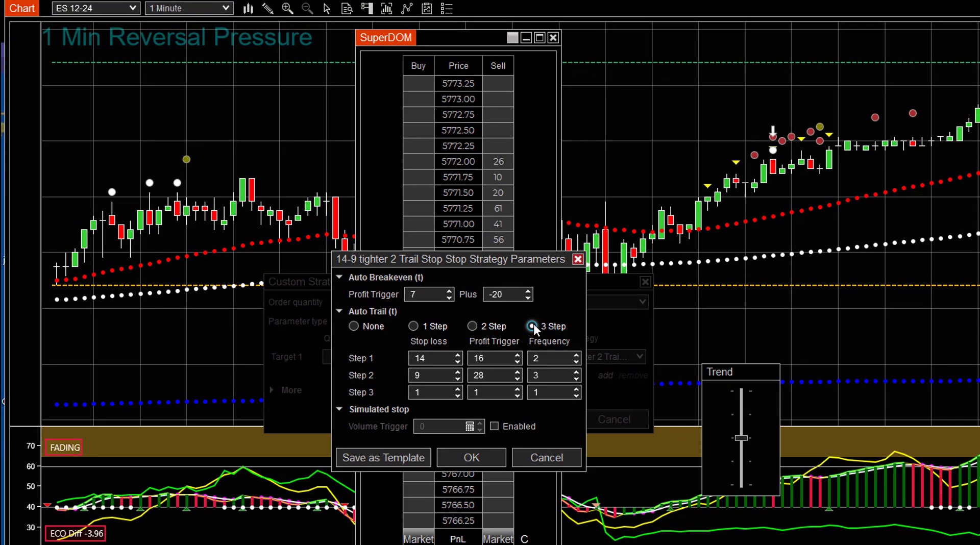
left_click(557, 459)
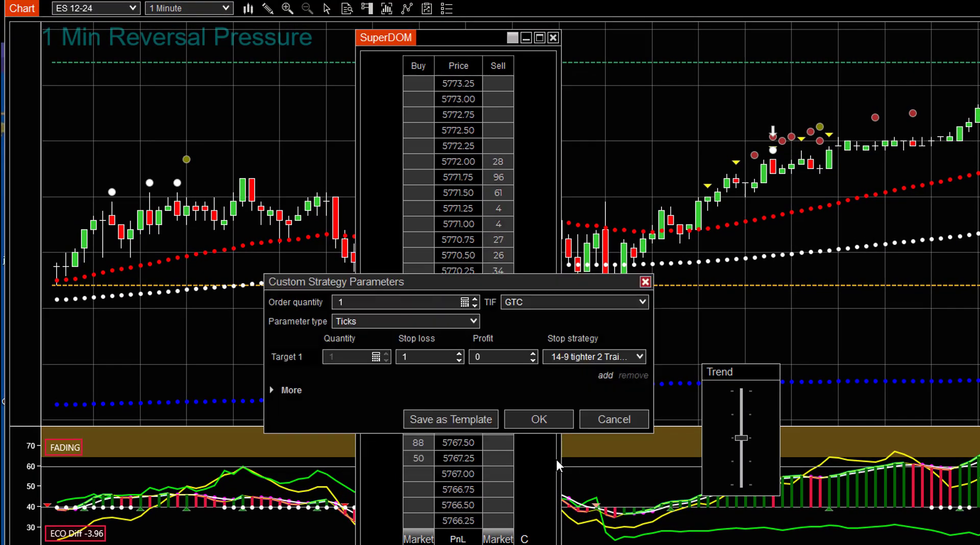
- Add a second target to the custom strategy, check its stop strategy choices and expand the additional strategy options
left_click(603, 375)
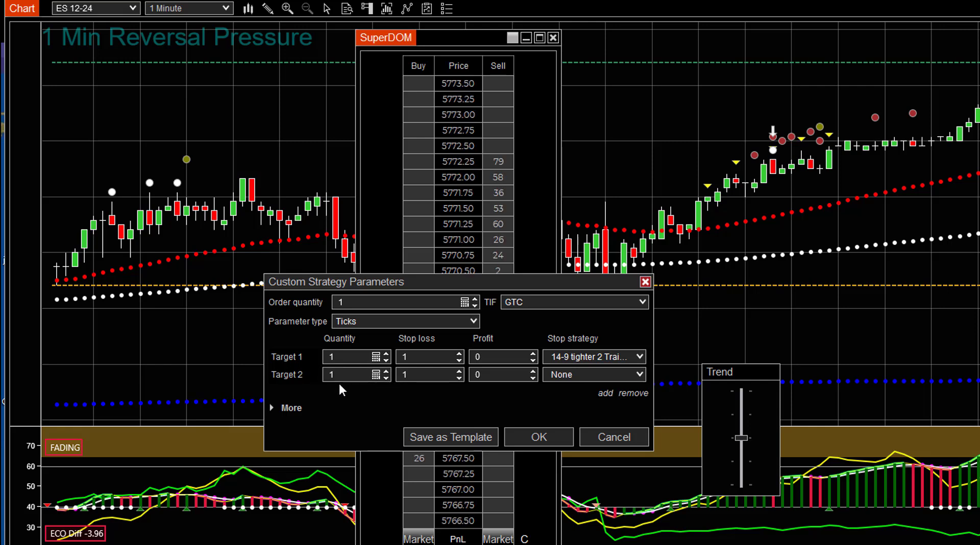
left_click(614, 374)
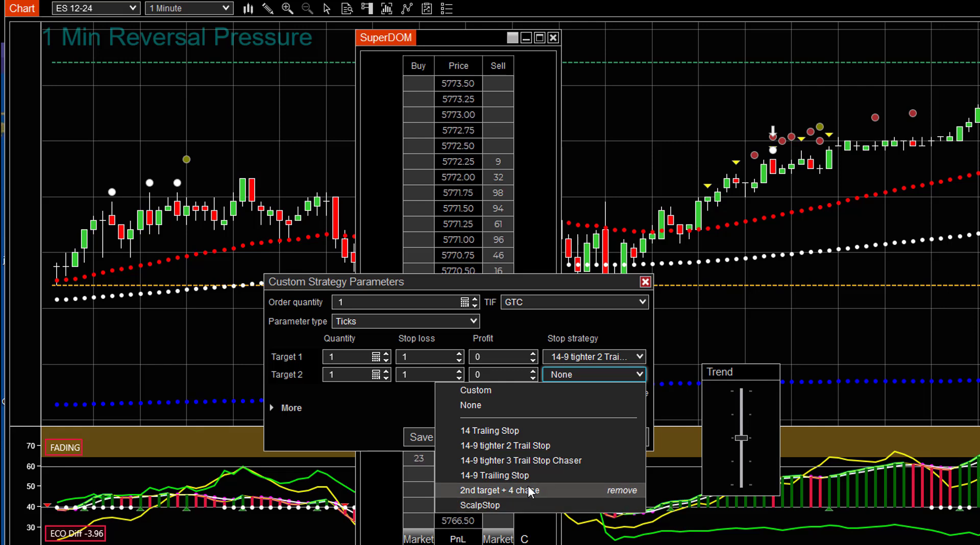
left_click(610, 373)
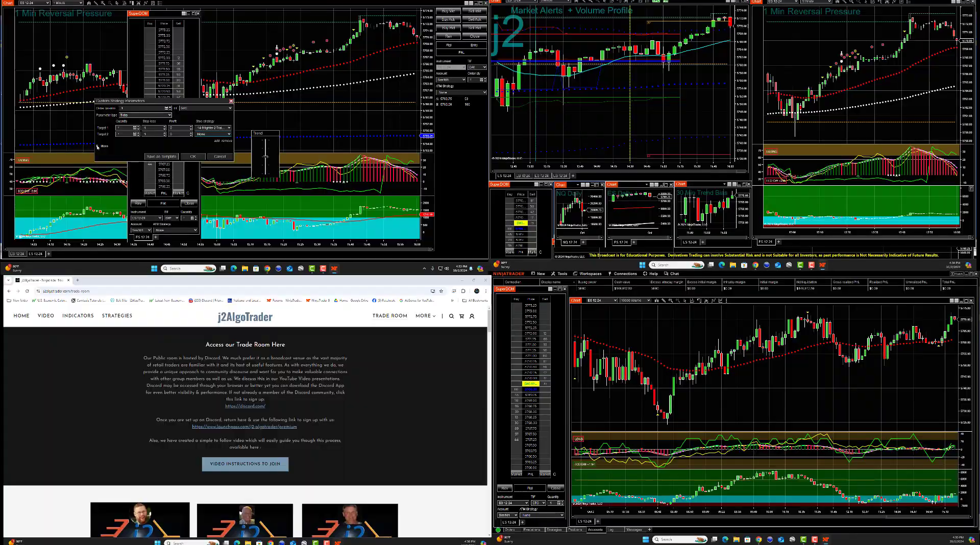
left_click(98, 146)
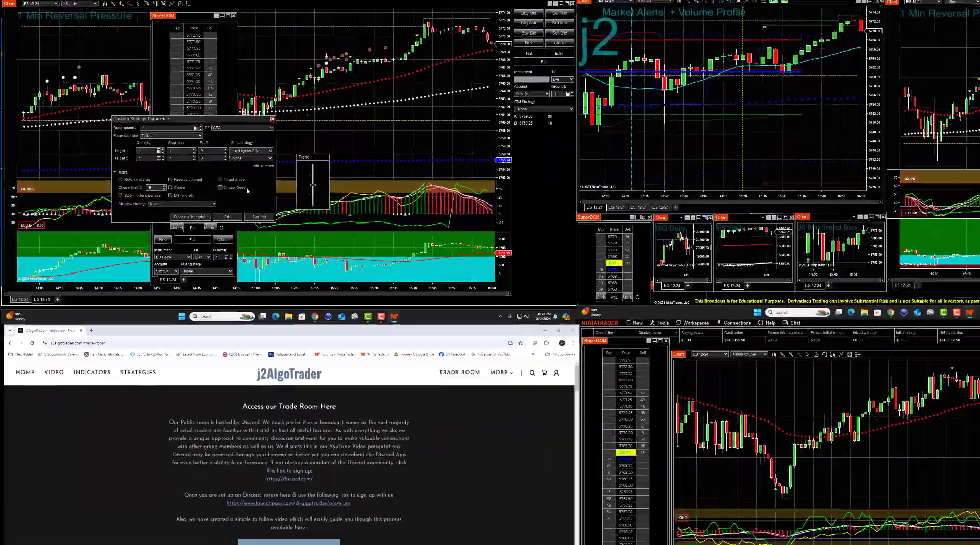